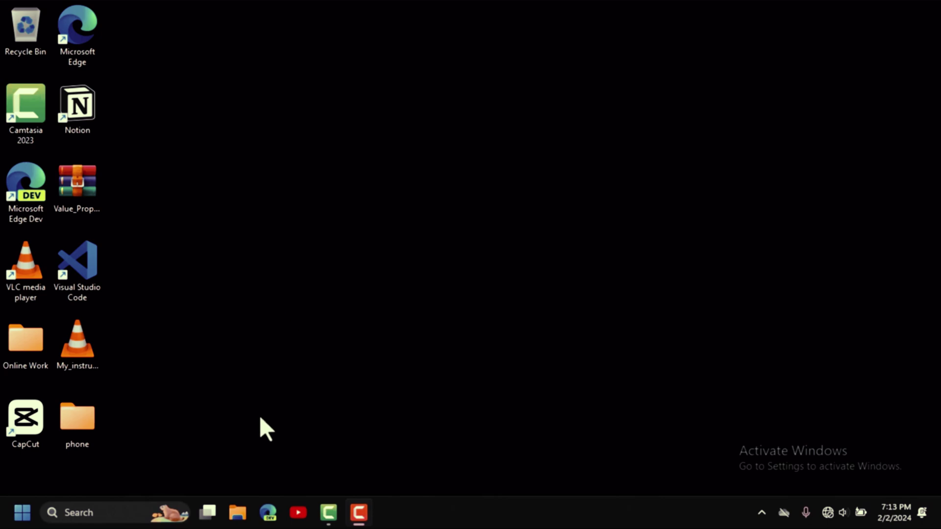
Step: Create a folder named 'MS OFFICE SETUP' at the root of Local Disk (C:)
{"action": "key", "text": "super+e"}
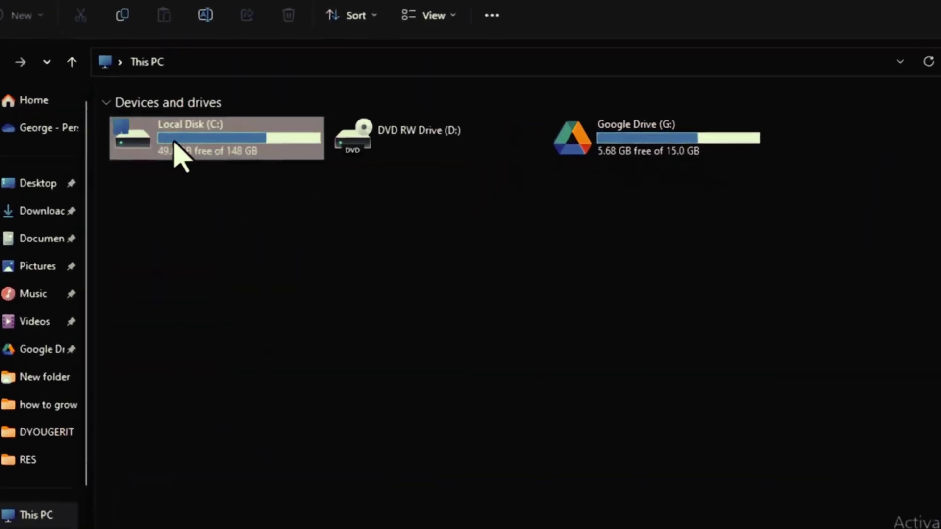
{"action": "double_click", "coordinate": [232, 145]}
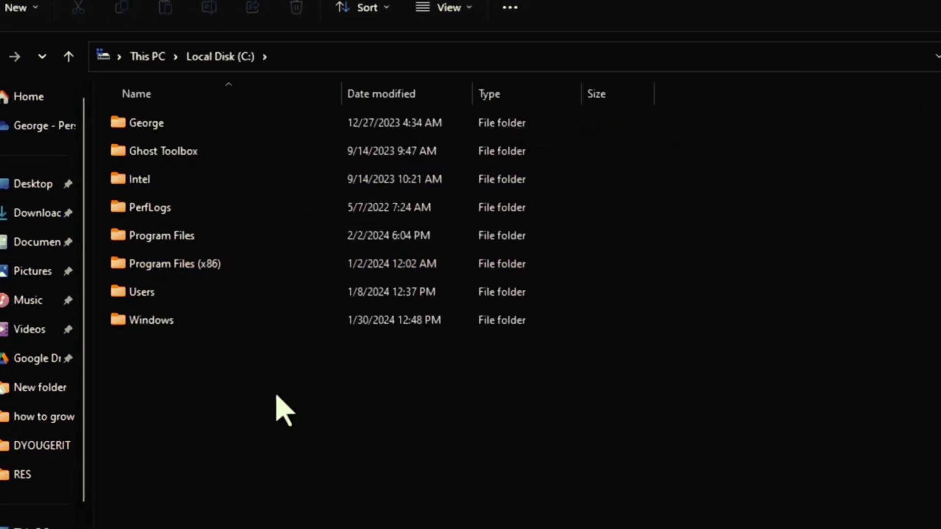
{"action": "right_click", "coordinate": [207, 353]}
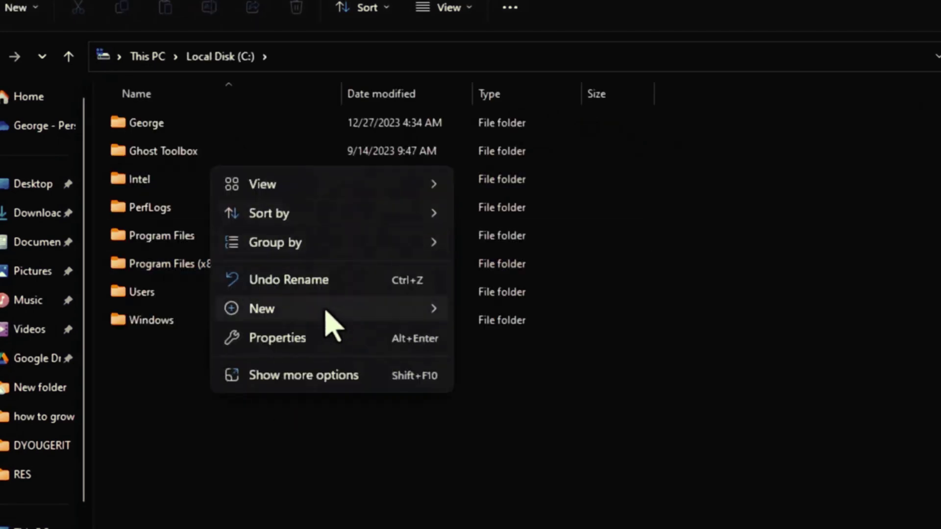
{"action": "mouse_move", "coordinate": [326, 311]}
{"action": "left_click", "coordinate": [510, 313]}
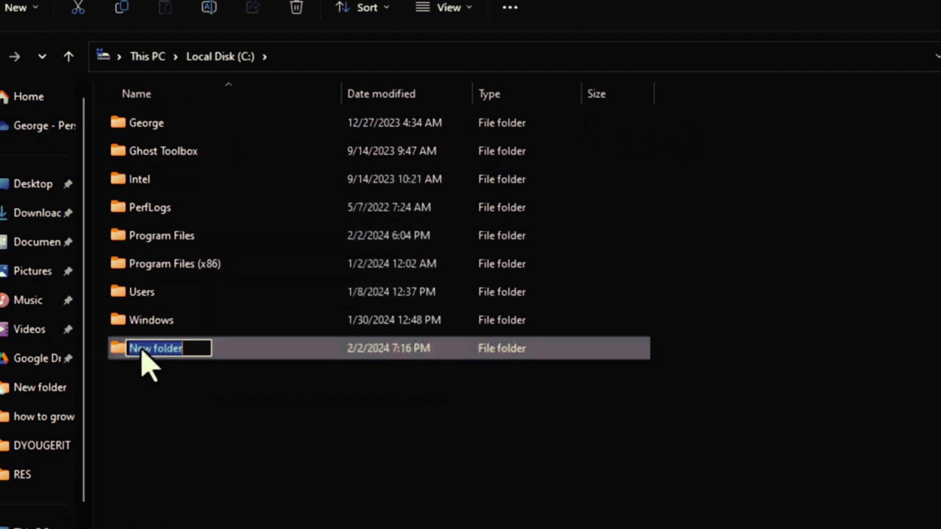
{"action": "type", "text": "MS"}
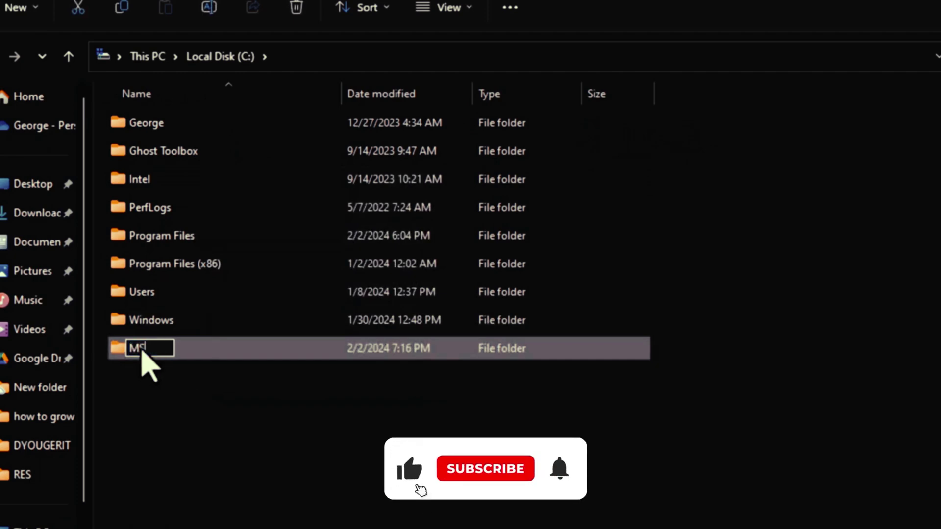
{"action": "type", "text": " OFFICE SETUP"}
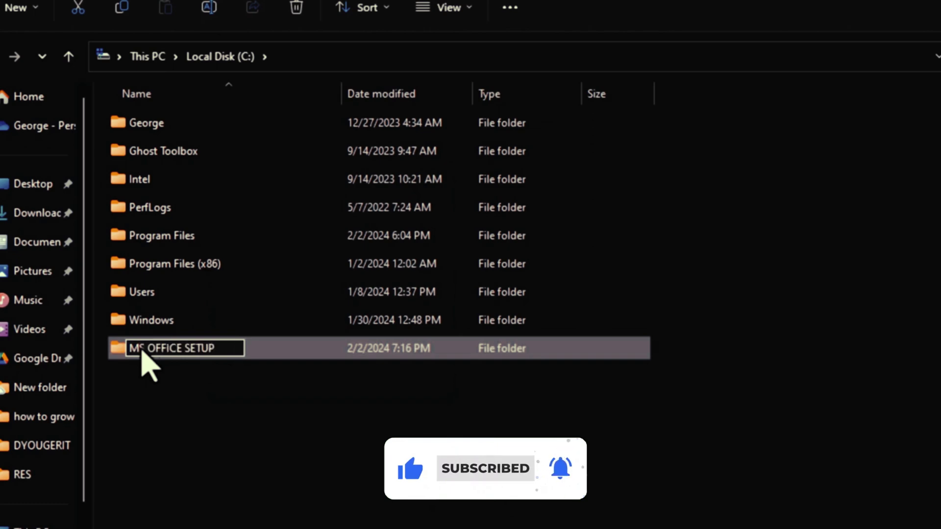
{"action": "key", "text": "Return"}
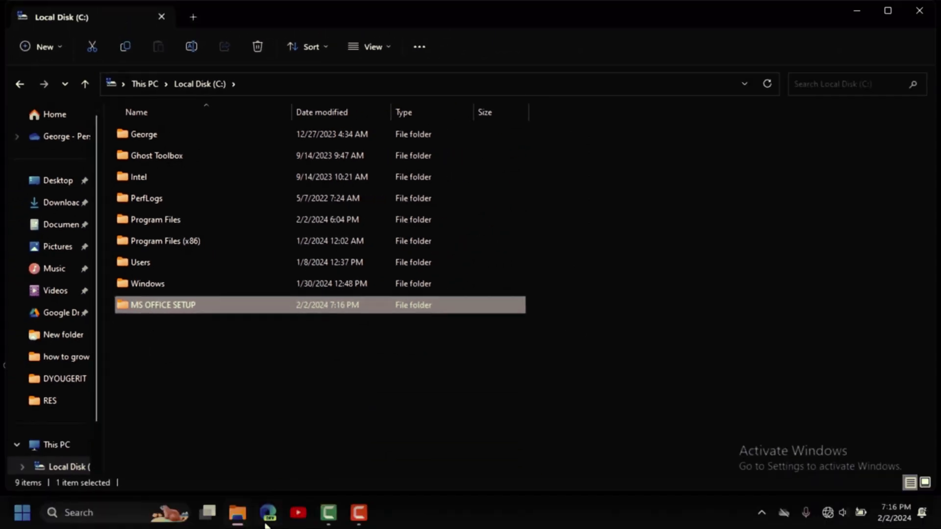
Step: Search Google for 'office customization tool' and open the config.office.com deployment page
{"action": "left_click", "coordinate": [267, 521]}
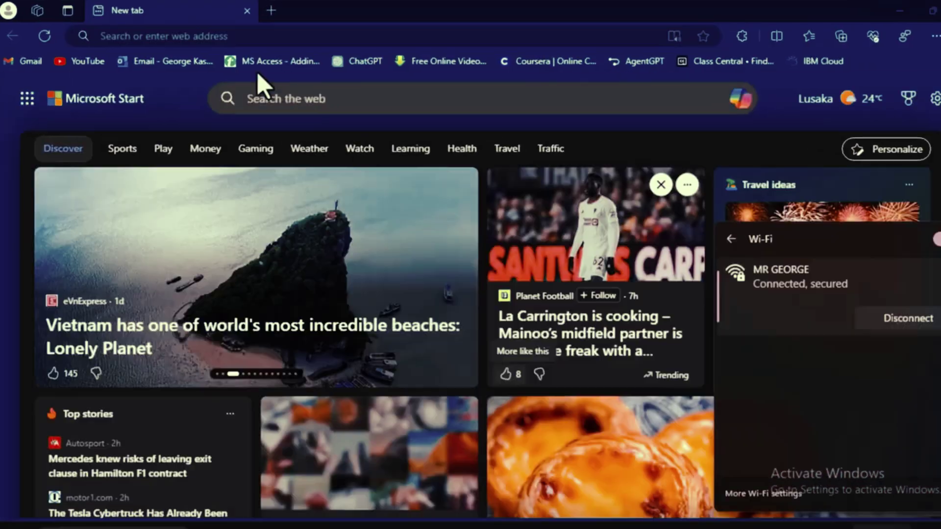
{"action": "left_click", "coordinate": [215, 35]}
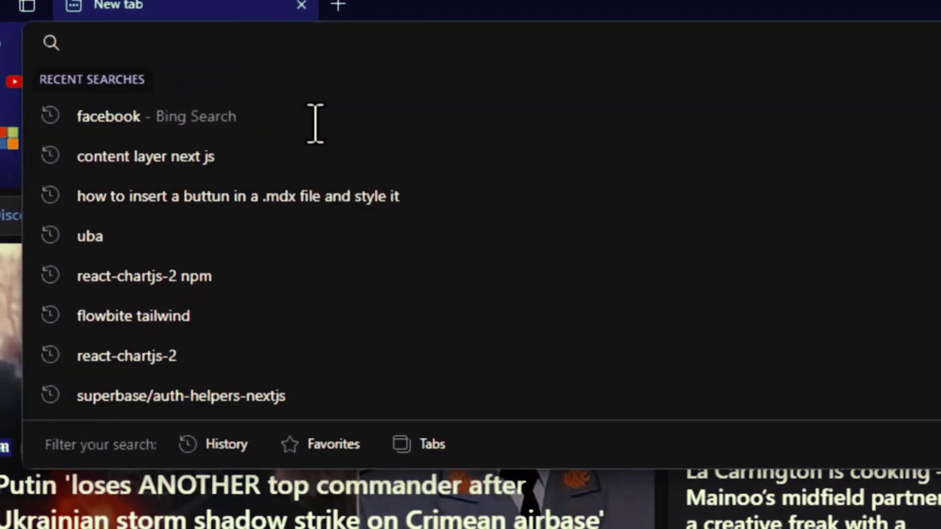
{"action": "key", "text": "Escape"}
{"action": "key", "text": "Return"}
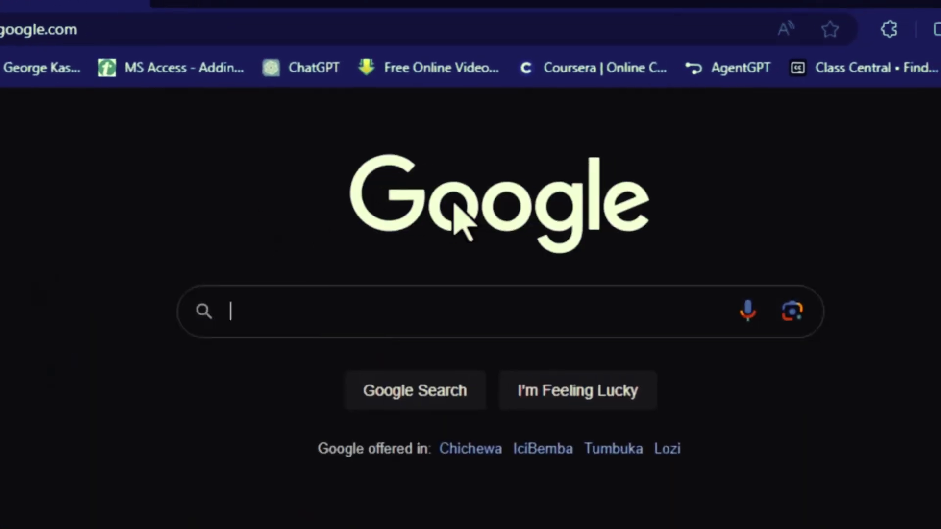
{"action": "left_click", "coordinate": [510, 332]}
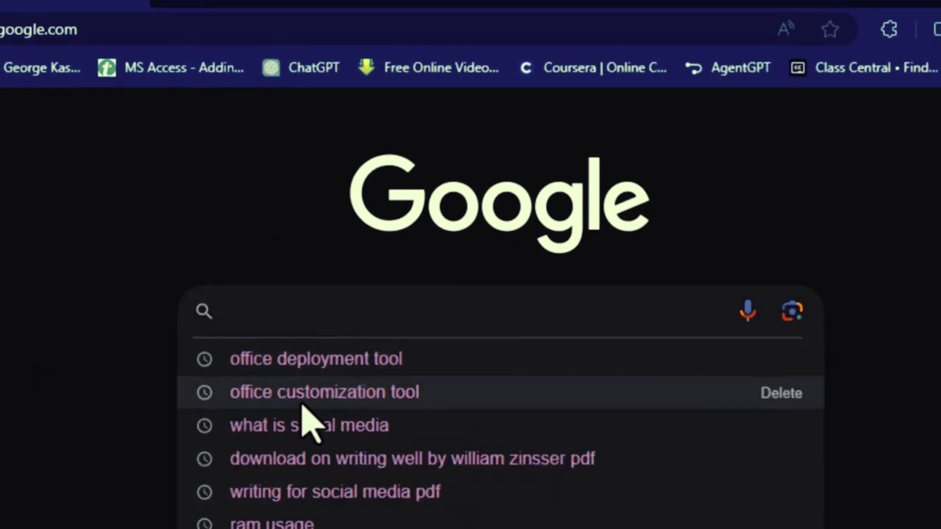
{"action": "left_click", "coordinate": [353, 395]}
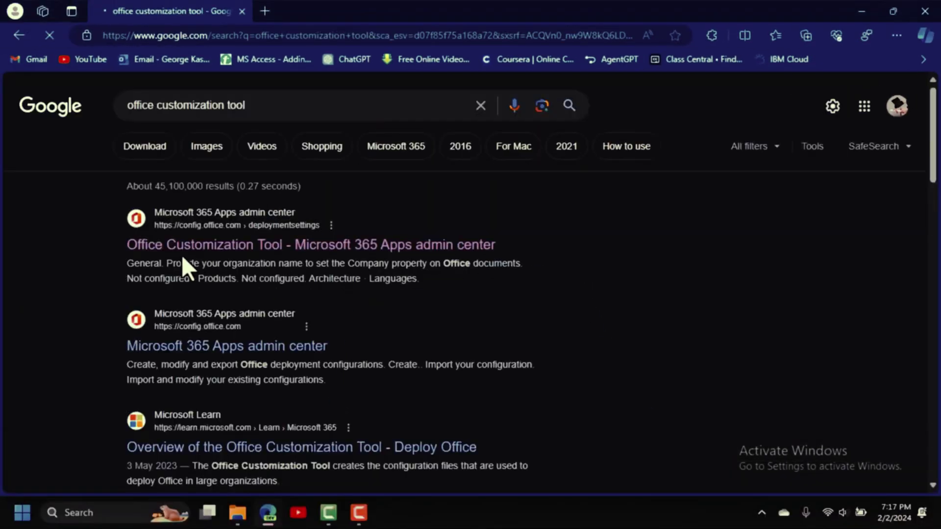
{"action": "left_click", "coordinate": [227, 248]}
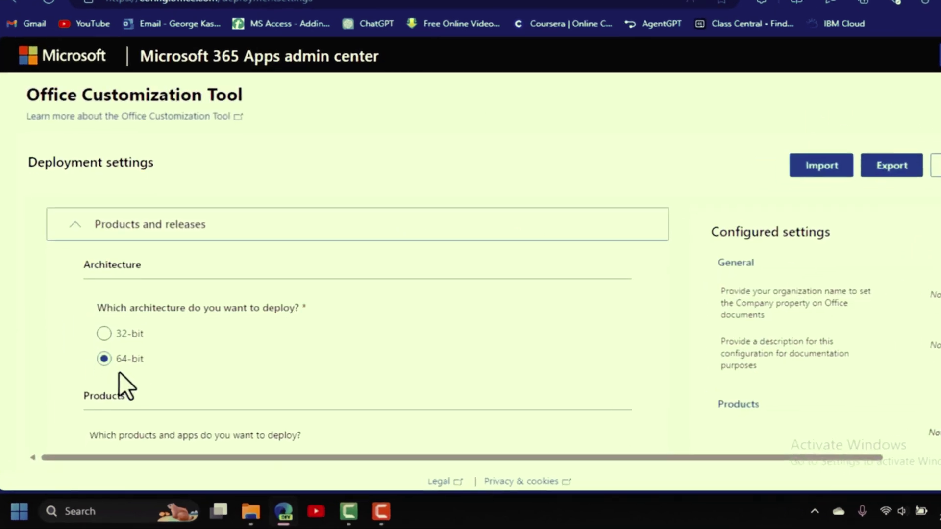
Step: Choose 64-bit architecture and Office LTSC Professional Plus 2021 - Volume License as the suite
{"action": "left_click", "coordinate": [101, 347]}
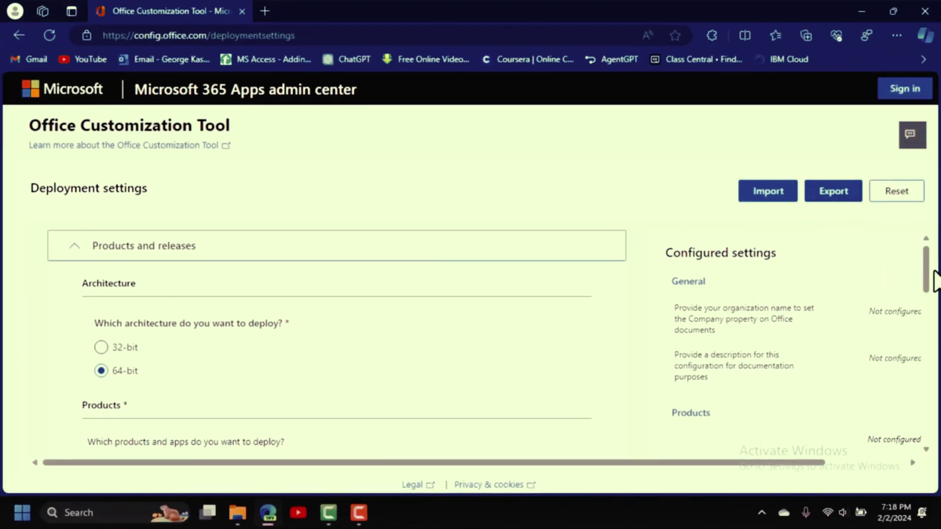
{"action": "left_click_drag", "start_coordinate": [933, 273], "coordinate": [930, 314]}
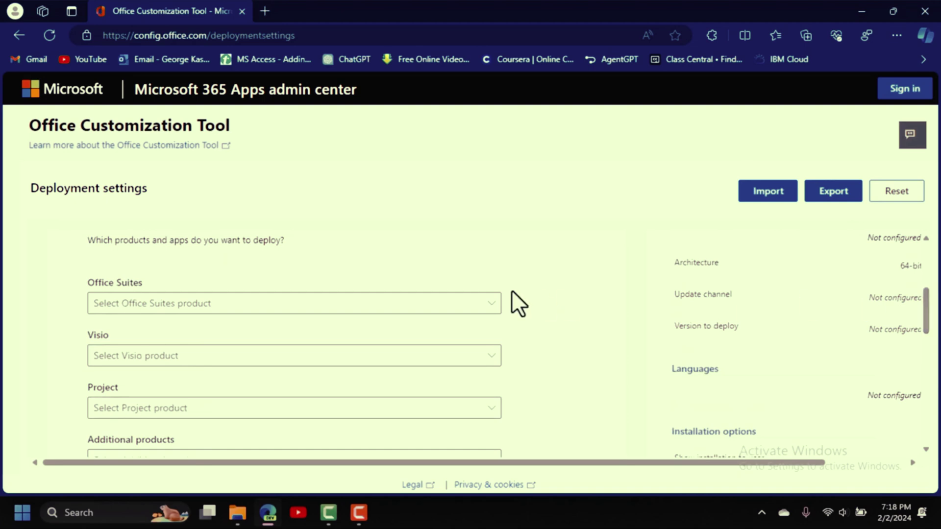
{"action": "left_click", "coordinate": [415, 307]}
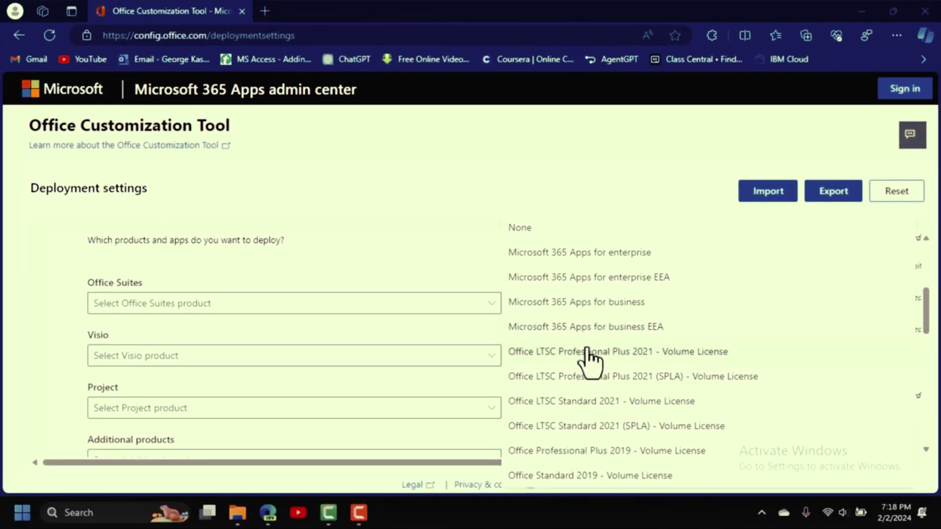
{"action": "left_click", "coordinate": [591, 365]}
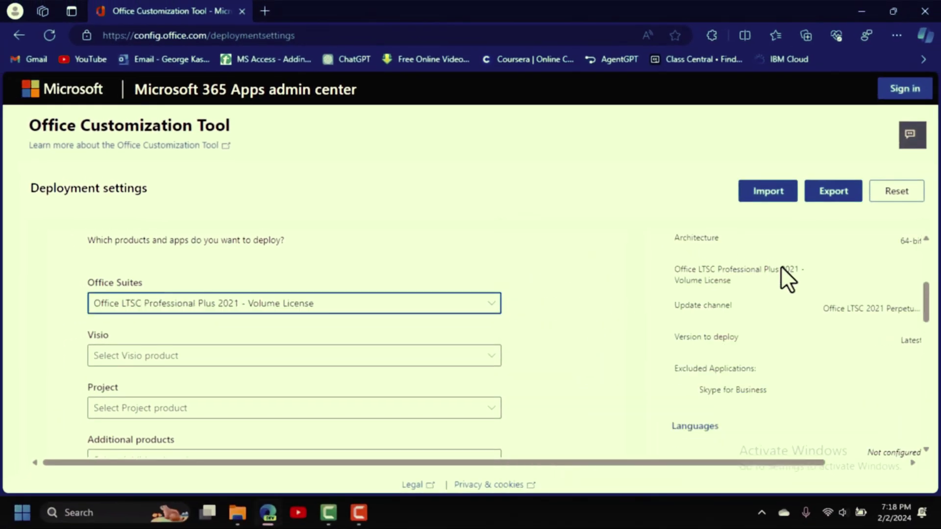
{"action": "left_click_drag", "start_coordinate": [927, 300], "coordinate": [927, 406]}
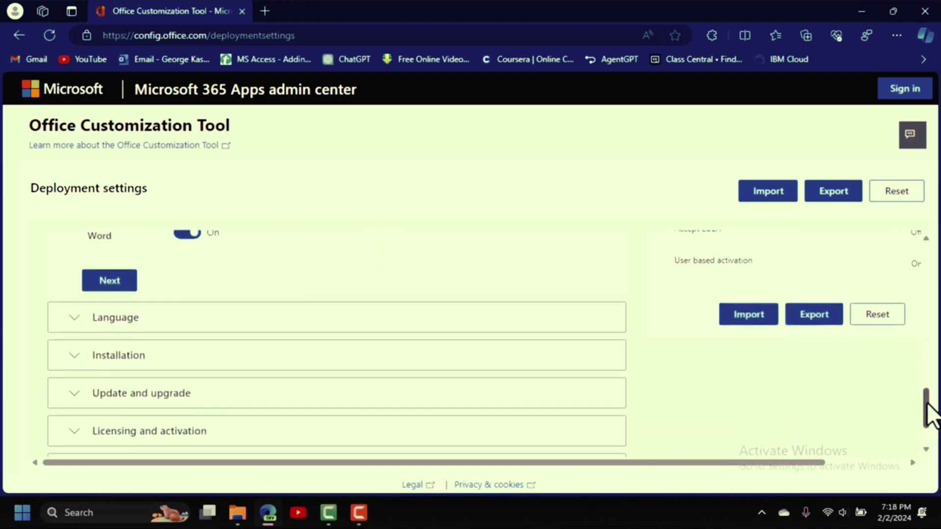
Step: Set the deployment's primary language to Match Operating System
{"action": "left_click", "coordinate": [76, 323]}
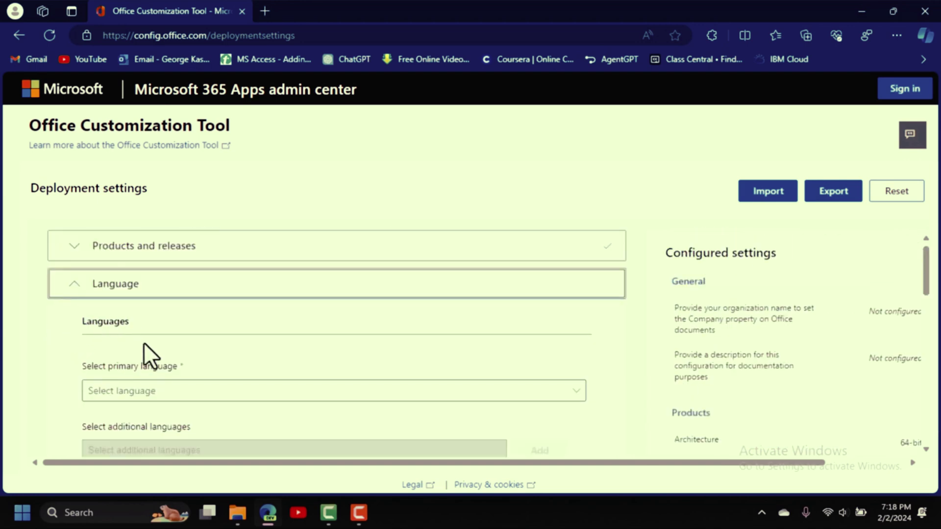
{"action": "left_click", "coordinate": [163, 392]}
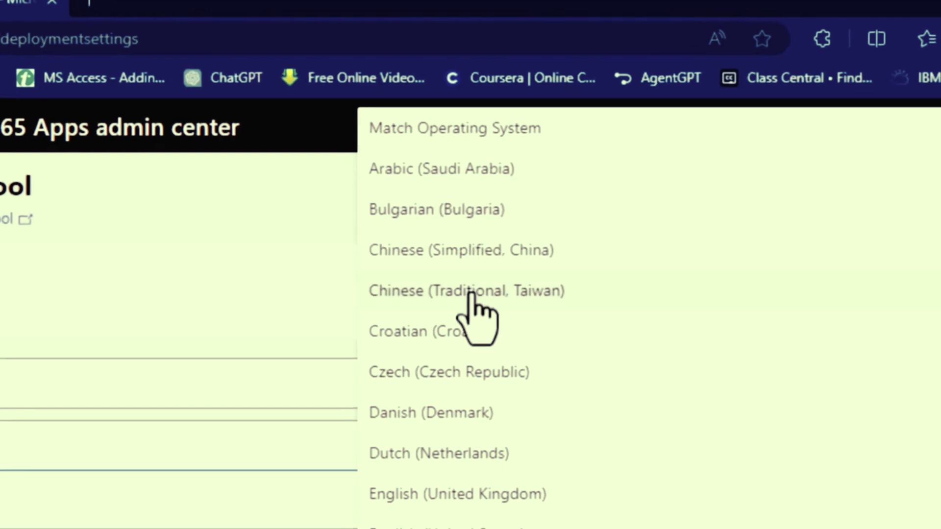
{"action": "left_click", "coordinate": [461, 133]}
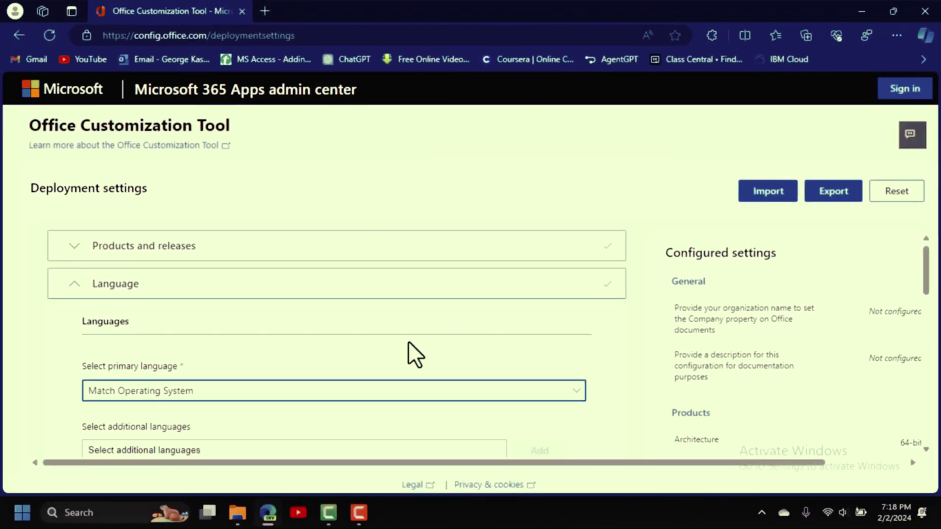
{"action": "left_click", "coordinate": [835, 193]}
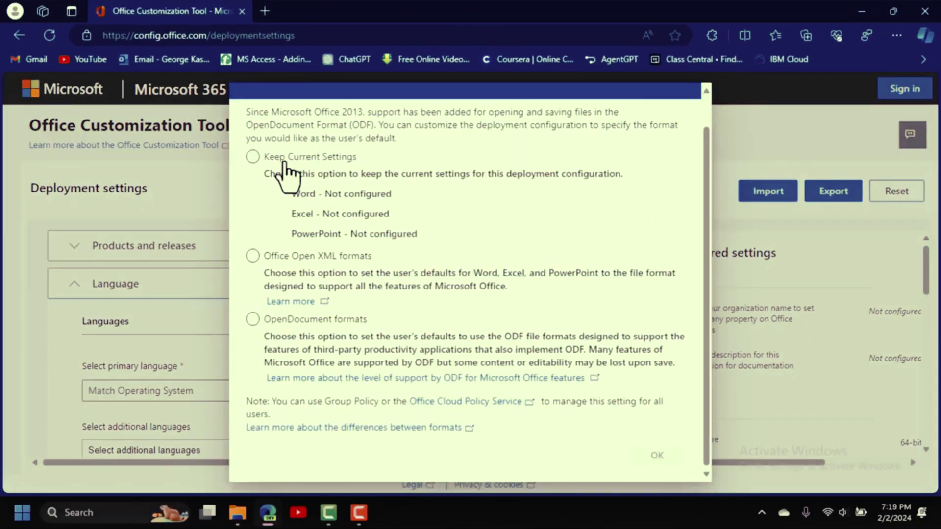
Step: Make Office Open XML the default format, accept the licence terms, and export as Configuration
{"action": "left_click", "coordinate": [253, 256]}
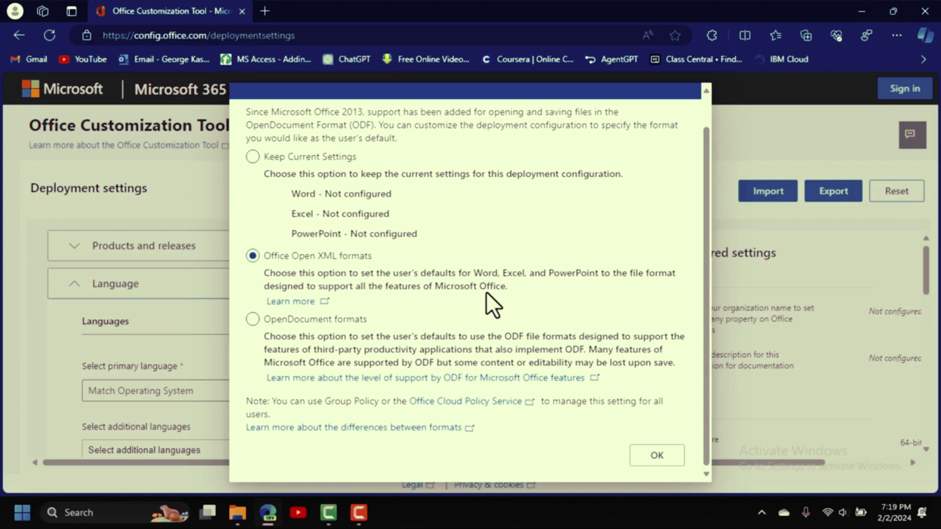
{"action": "left_click", "coordinate": [656, 456]}
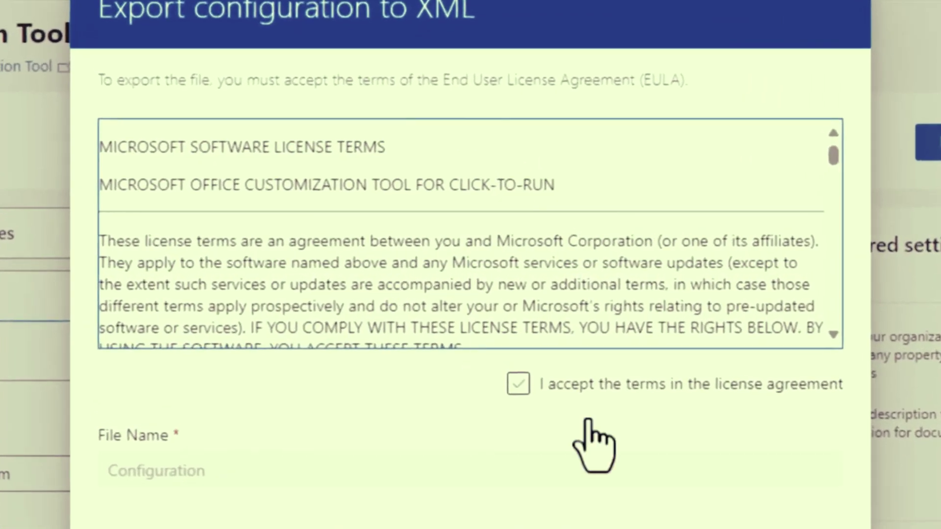
{"action": "left_click", "coordinate": [518, 385]}
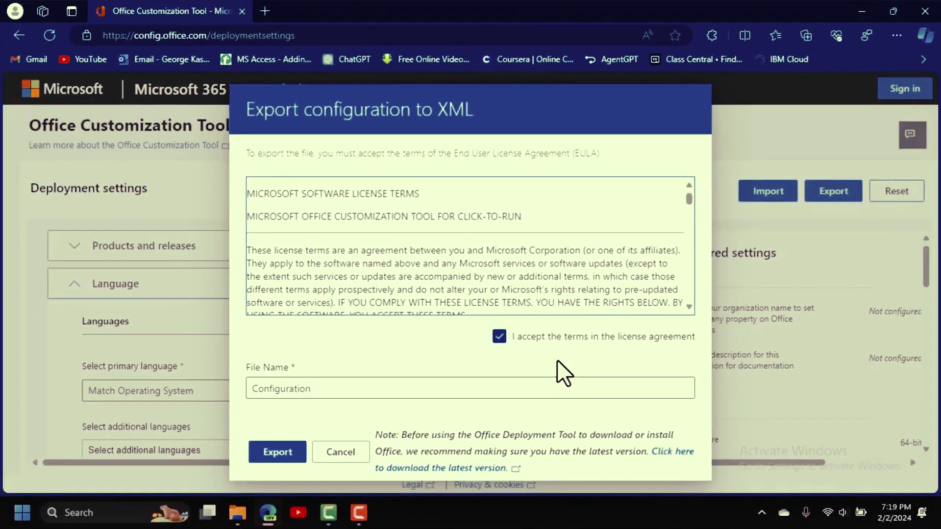
{"action": "left_click", "coordinate": [284, 453]}
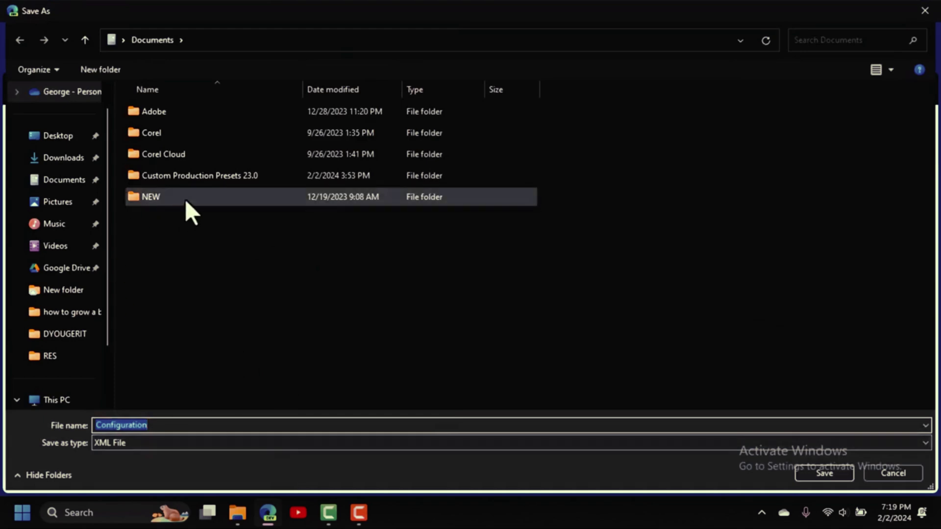
Step: Save Configuration.xml into C:\MS OFFICE SETUP
{"action": "left_click", "coordinate": [61, 401]}
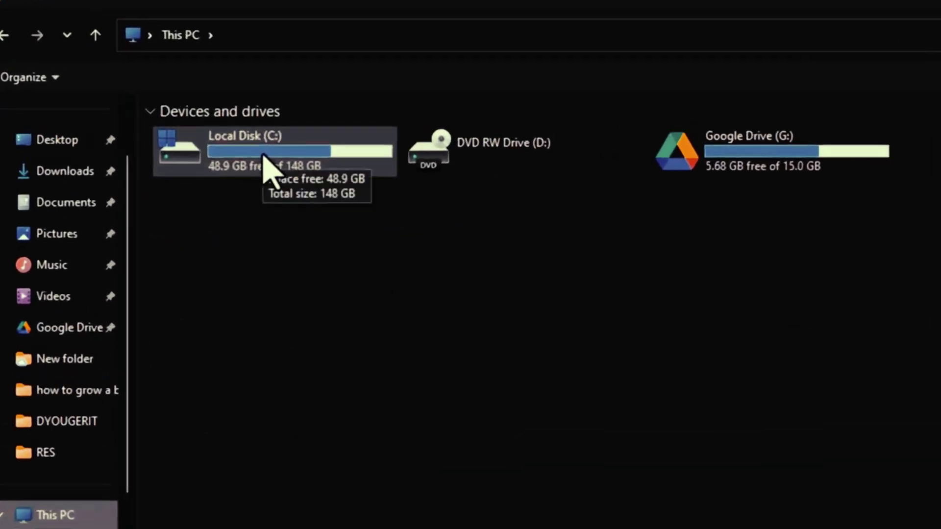
{"action": "double_click", "coordinate": [265, 159]}
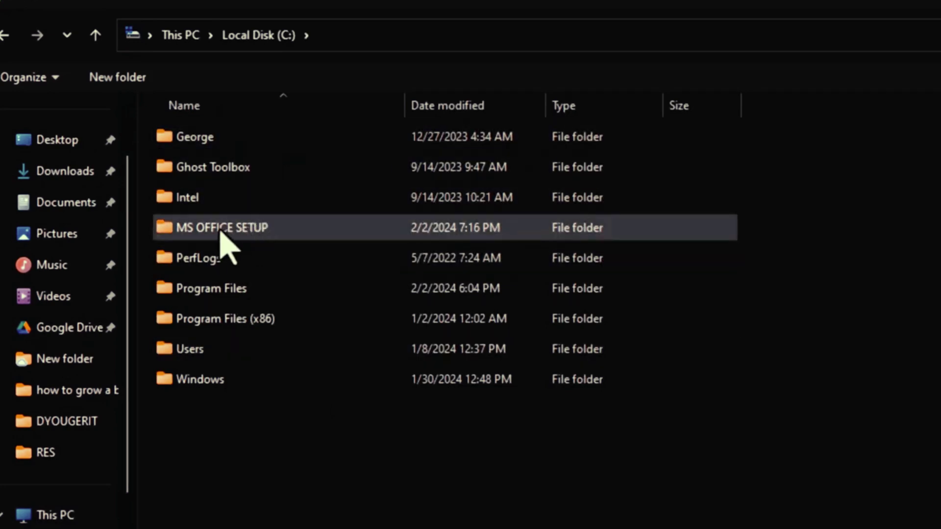
{"action": "double_click", "coordinate": [272, 228]}
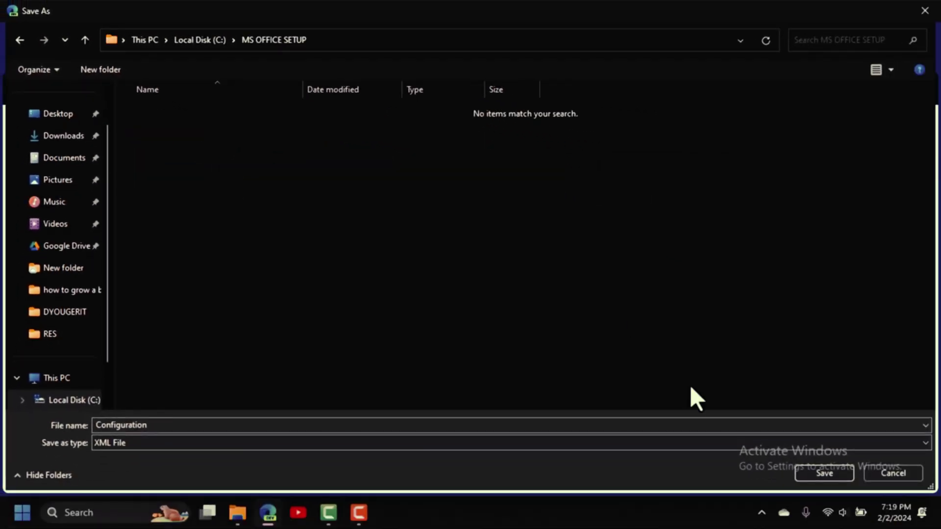
{"action": "left_click", "coordinate": [823, 473]}
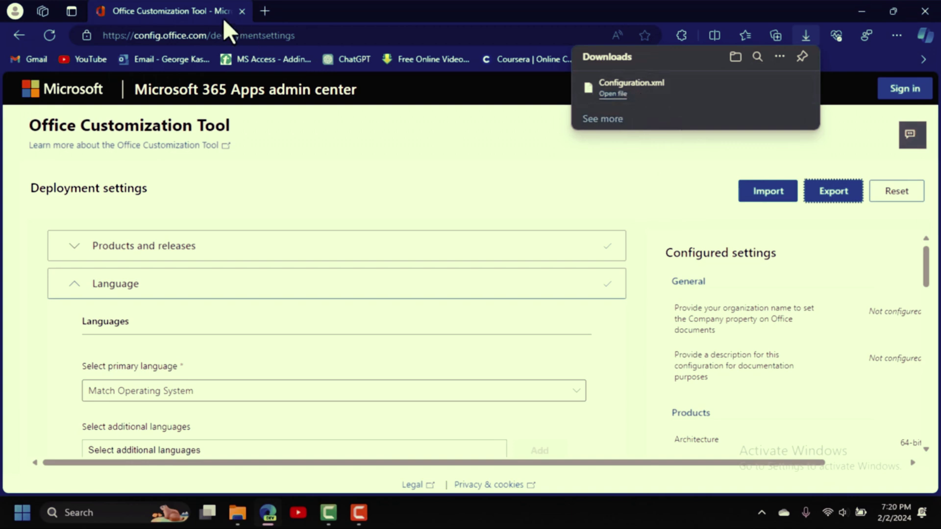
Step: Search Google for 'office deployment tool' and start the download from Microsoft's official page
{"action": "left_click", "coordinate": [14, 40]}
{"action": "left_click", "coordinate": [15, 40]}
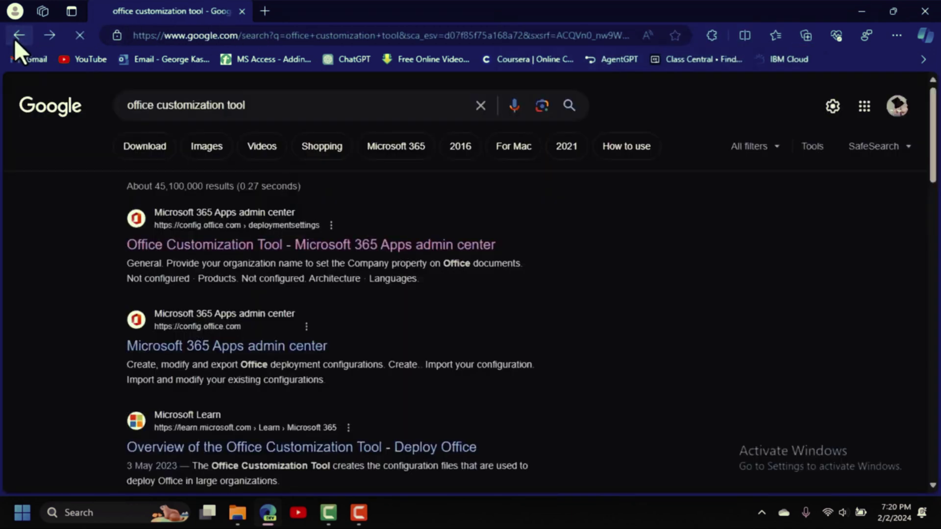
{"action": "left_click", "coordinate": [323, 210]}
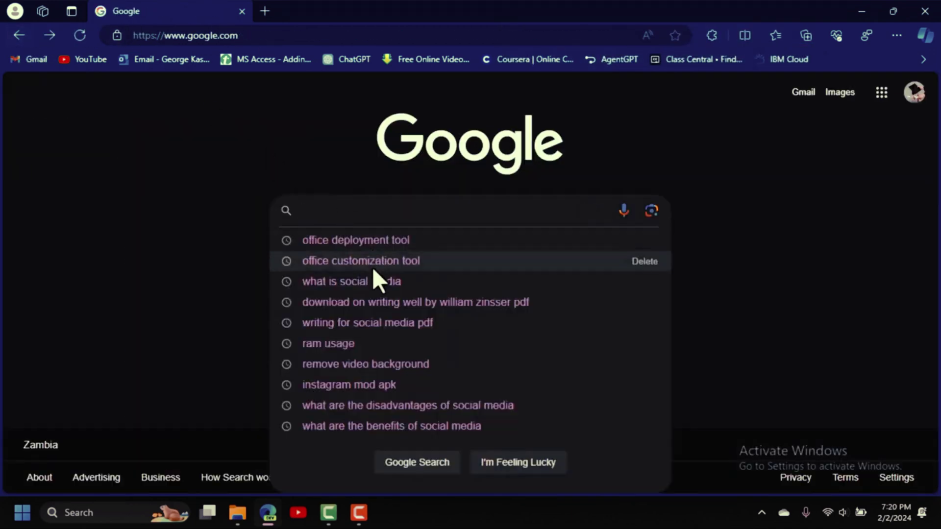
{"action": "left_click", "coordinate": [395, 240]}
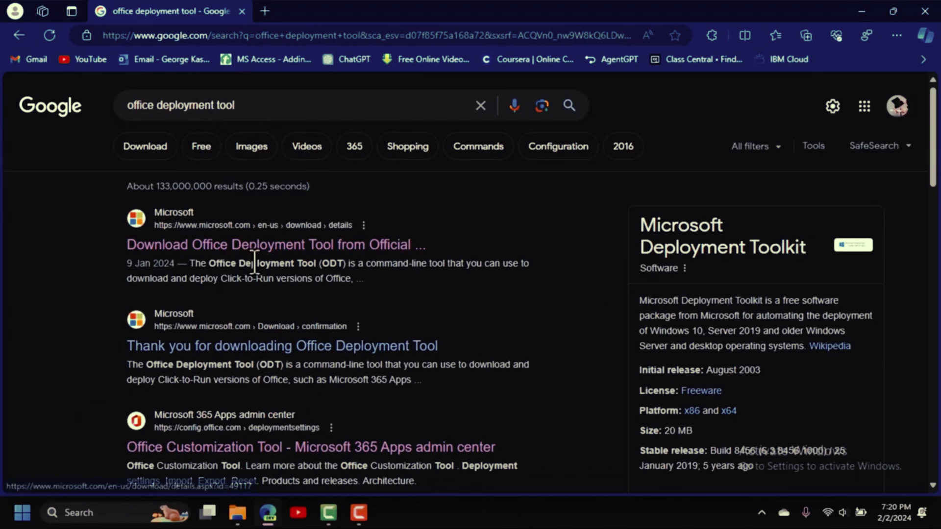
{"action": "left_click", "coordinate": [284, 250]}
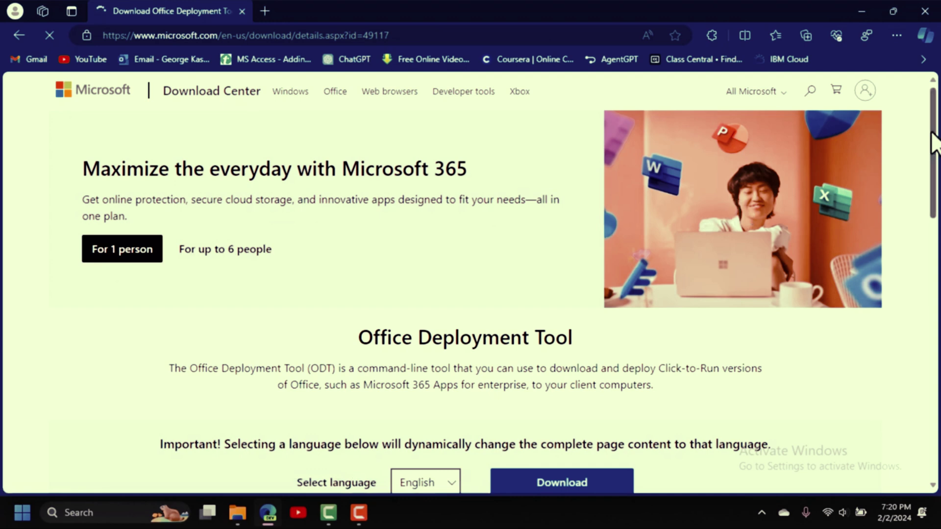
{"action": "left_click_drag", "start_coordinate": [932, 133], "coordinate": [932, 210]}
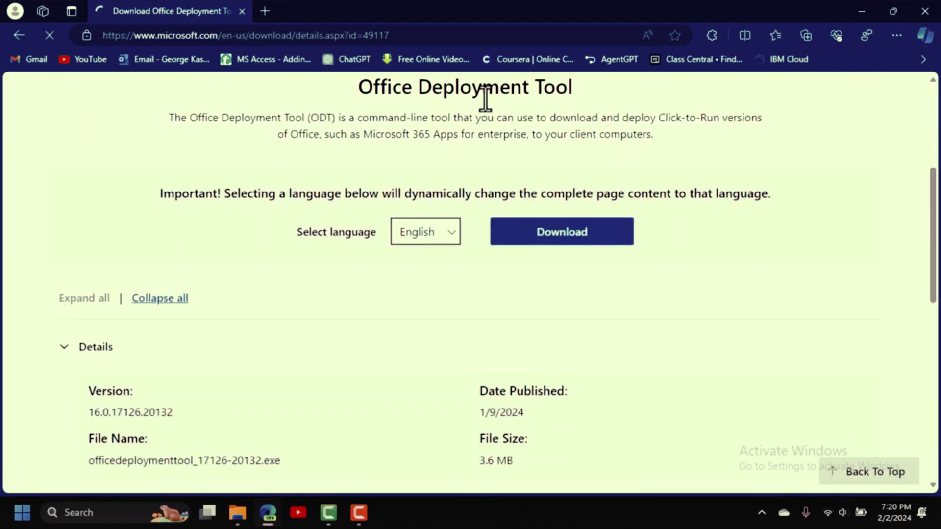
{"action": "left_click", "coordinate": [569, 240]}
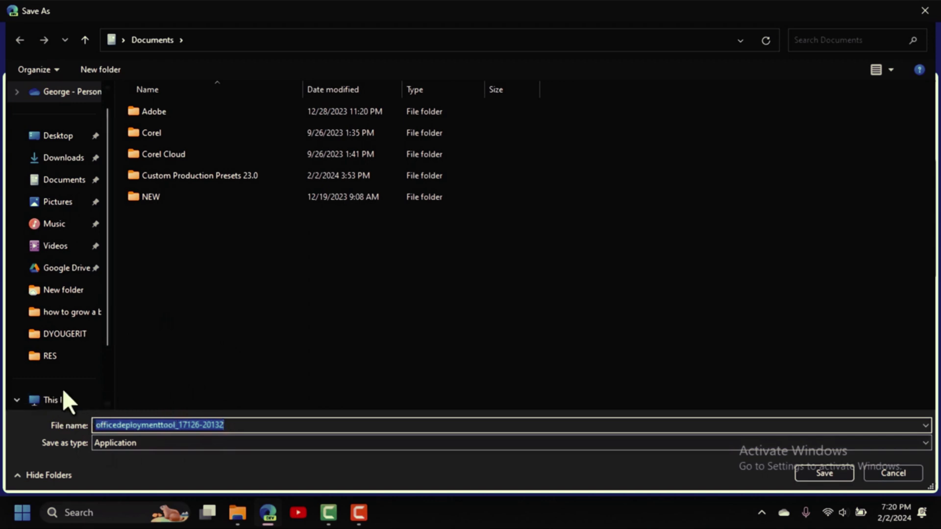
Step: Save officedeploymenttool_17126-20132.exe into C:\MS OFFICE SETUP
{"action": "left_click", "coordinate": [69, 403]}
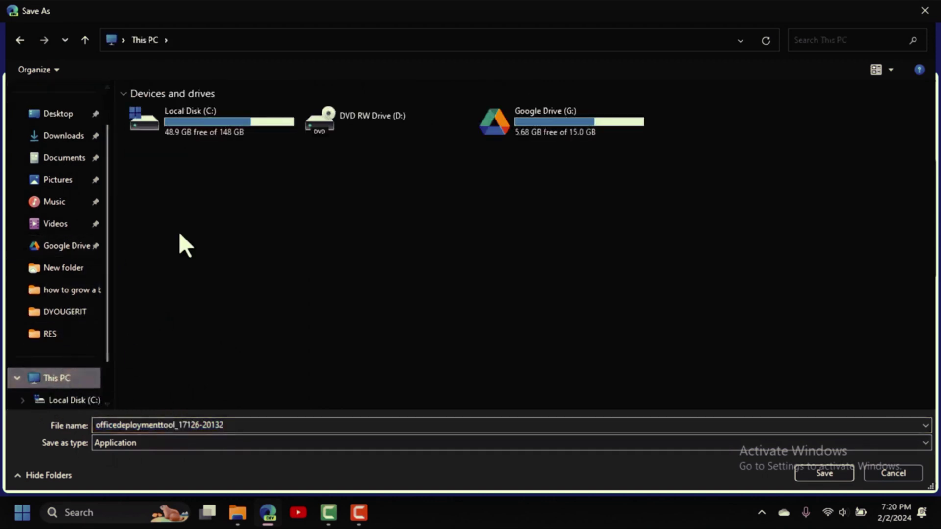
{"action": "double_click", "coordinate": [208, 115]}
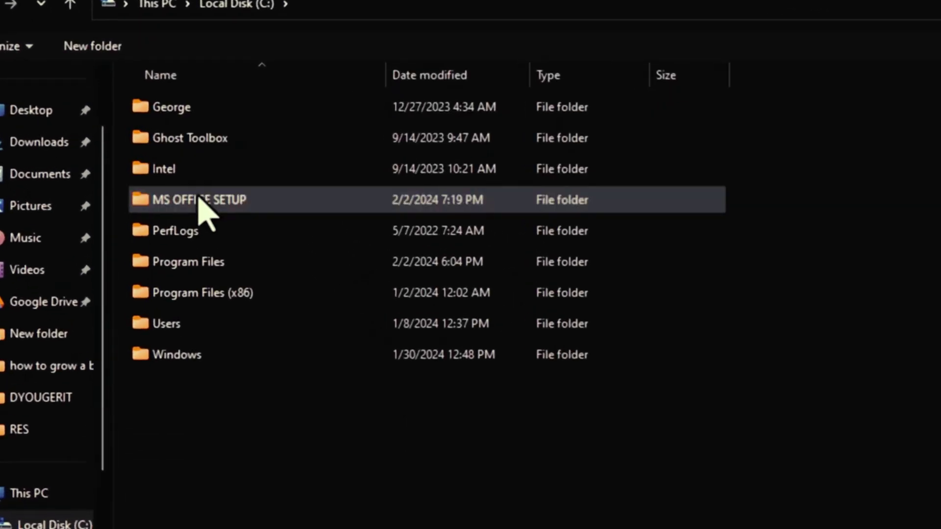
{"action": "double_click", "coordinate": [198, 190]}
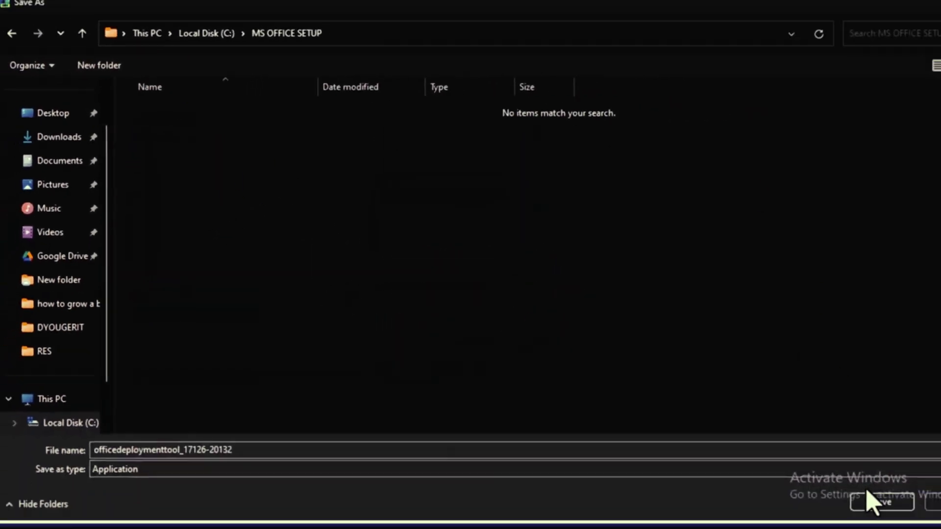
{"action": "left_click", "coordinate": [825, 473]}
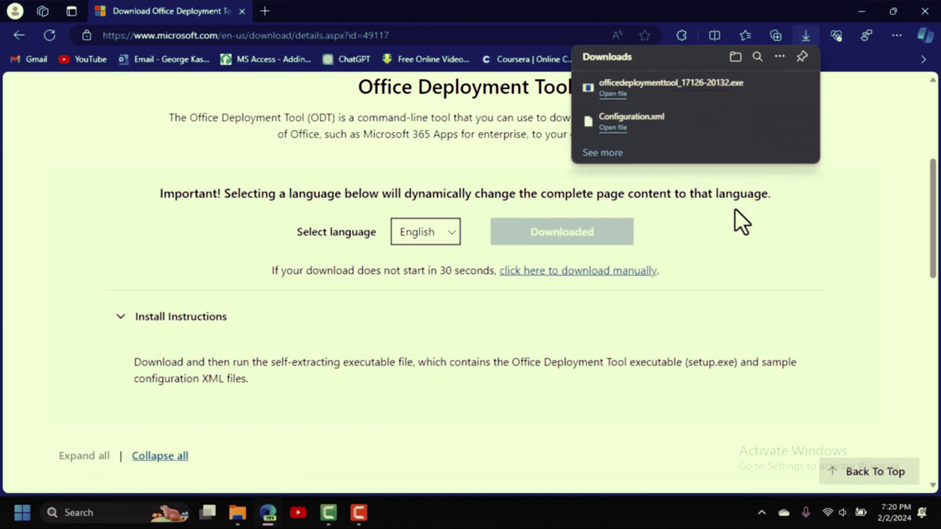
Step: Close Edge and run officedeploymenttool_17126-20132.exe from MS OFFICE SETUP, allowing the security warning
{"action": "left_click", "coordinate": [925, 11]}
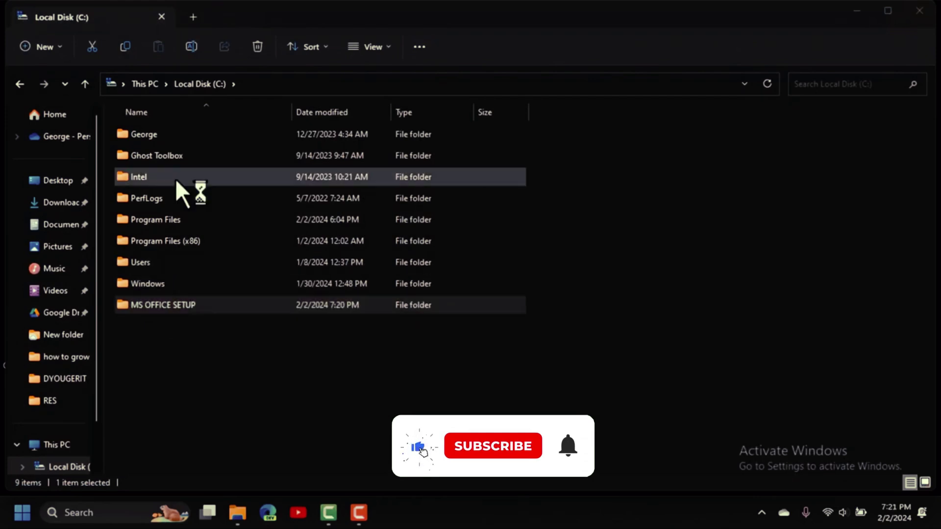
{"action": "double_click", "coordinate": [211, 308]}
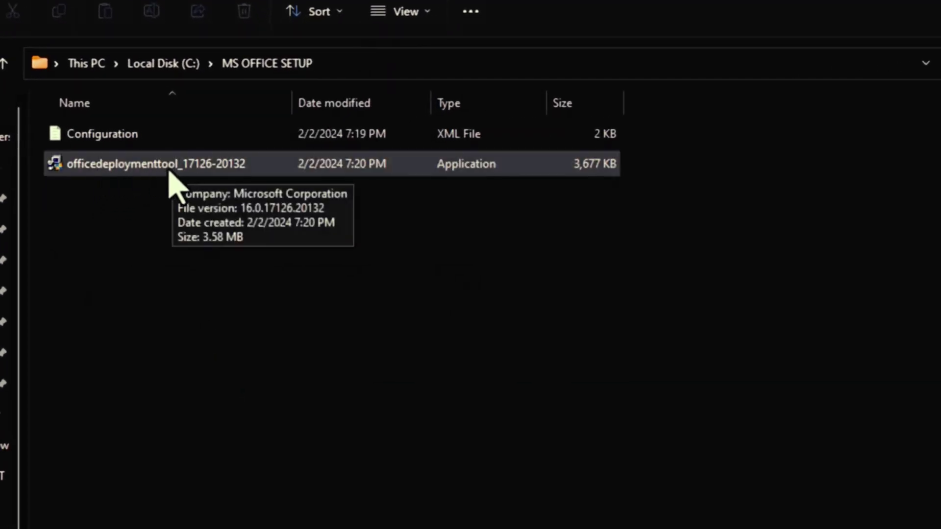
{"action": "double_click", "coordinate": [169, 172]}
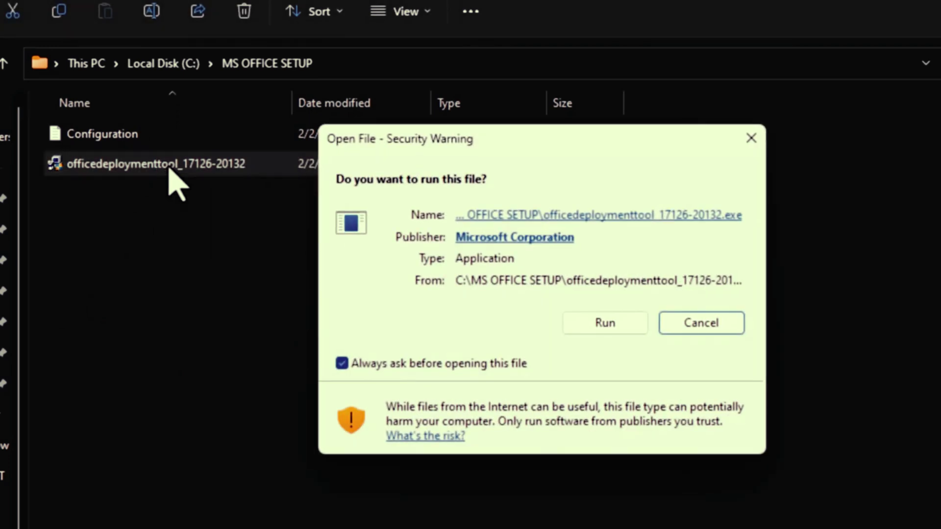
{"action": "left_click", "coordinate": [611, 326]}
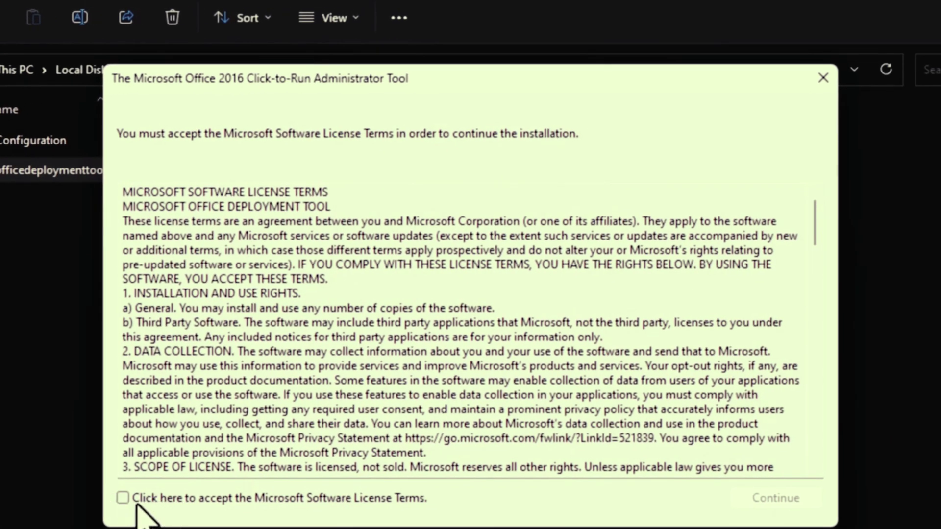
Step: Accept the licence terms and extract the deployment tool files into C:\MS OFFICE SETUP
{"action": "left_click", "coordinate": [157, 495]}
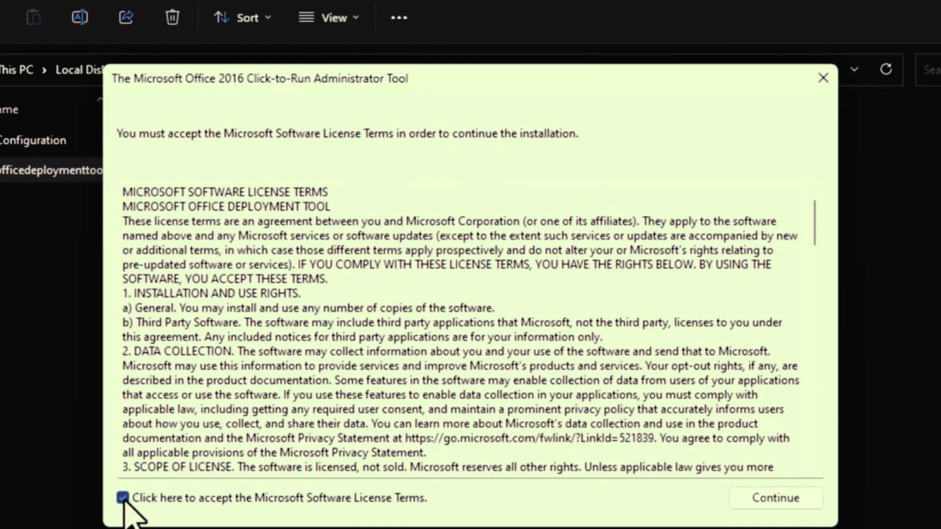
{"action": "left_click", "coordinate": [779, 507]}
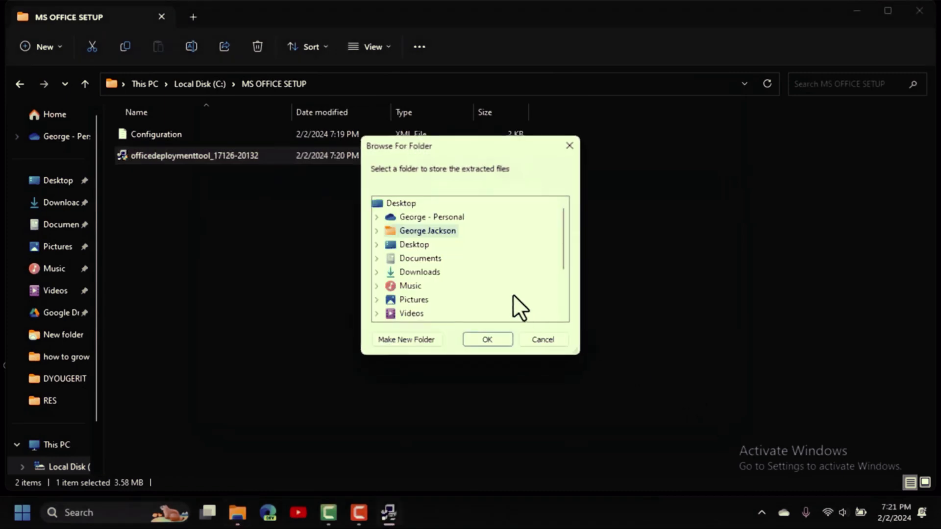
{"action": "left_click_drag", "start_coordinate": [563, 233], "coordinate": [562, 264]}
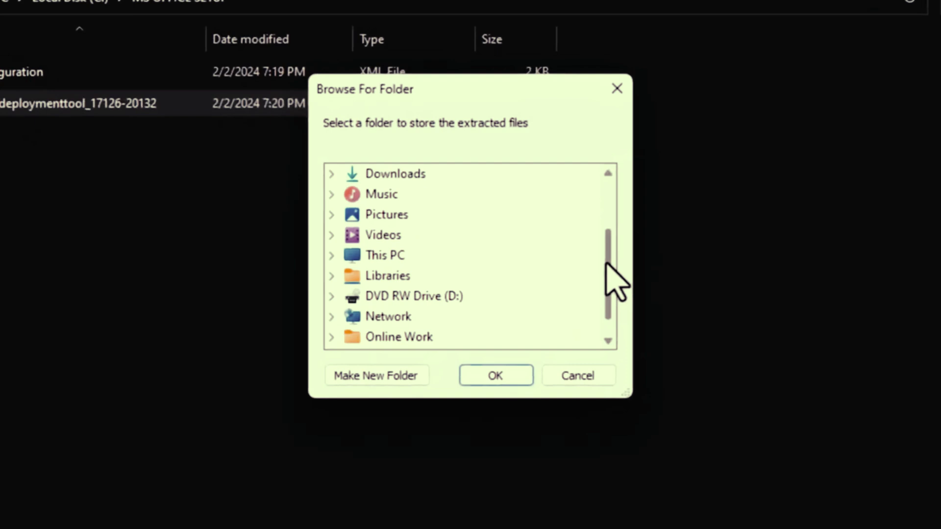
{"action": "left_click_drag", "start_coordinate": [606, 262], "coordinate": [605, 279]}
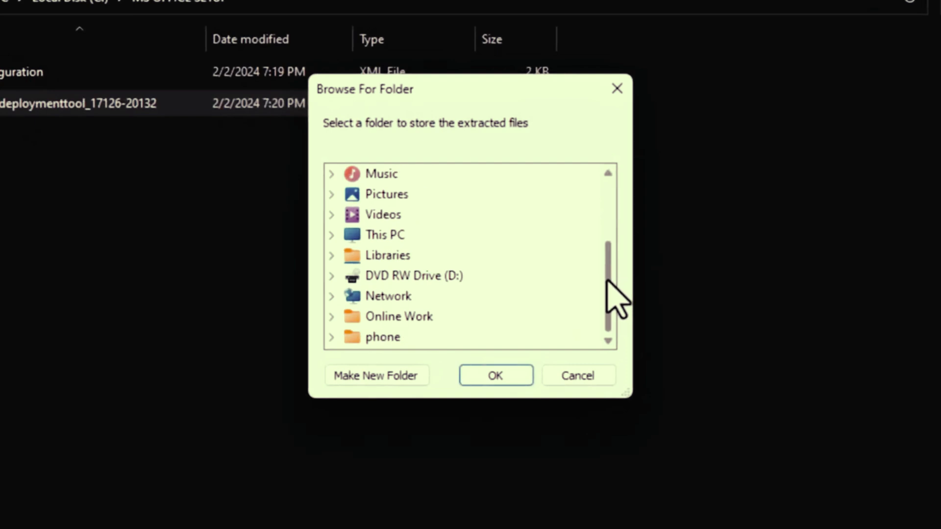
{"action": "double_click", "coordinate": [365, 237]}
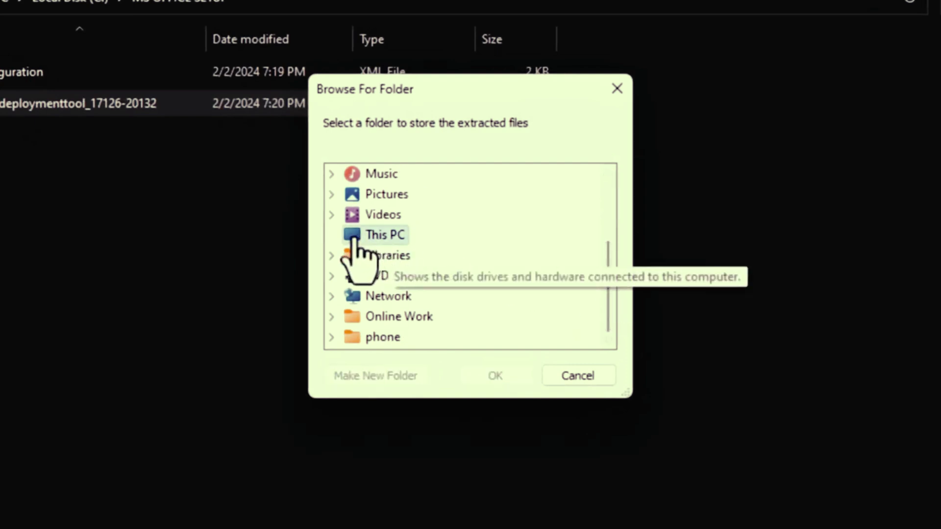
{"action": "double_click", "coordinate": [410, 260]}
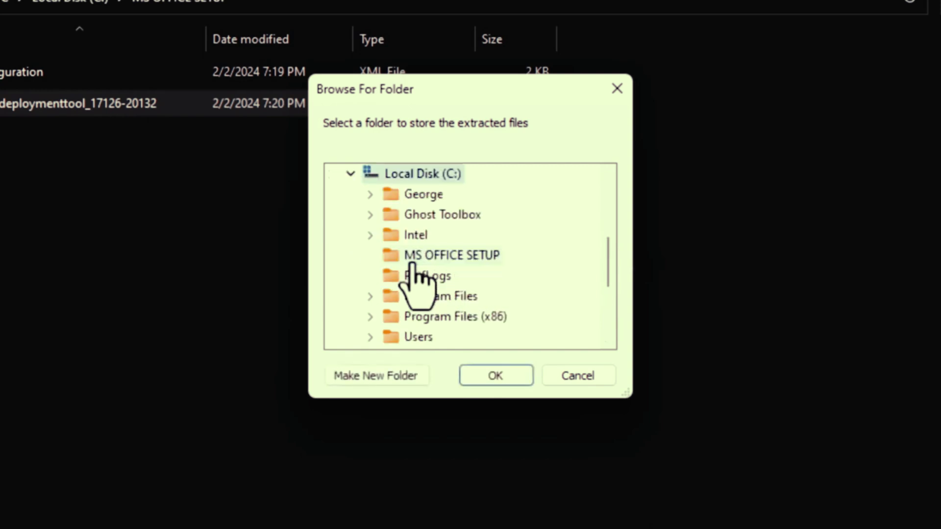
{"action": "left_click", "coordinate": [430, 259]}
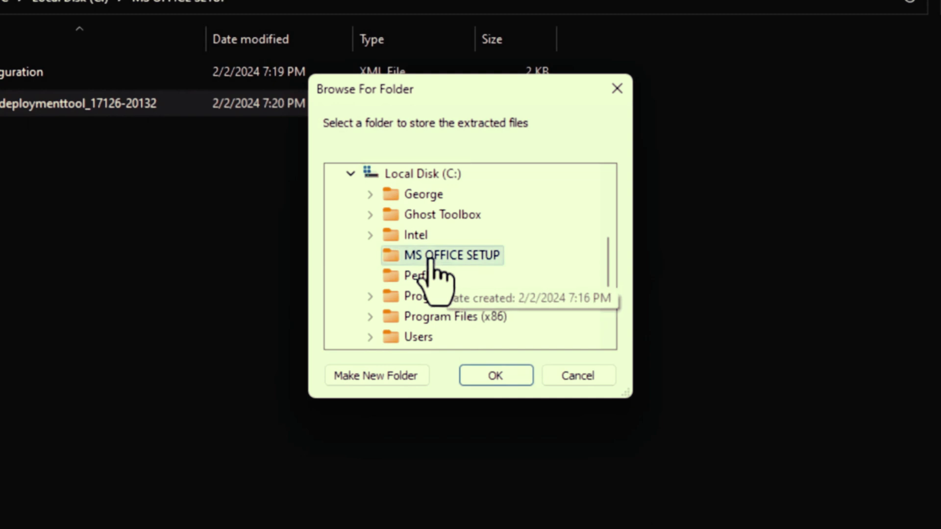
{"action": "left_click", "coordinate": [501, 381]}
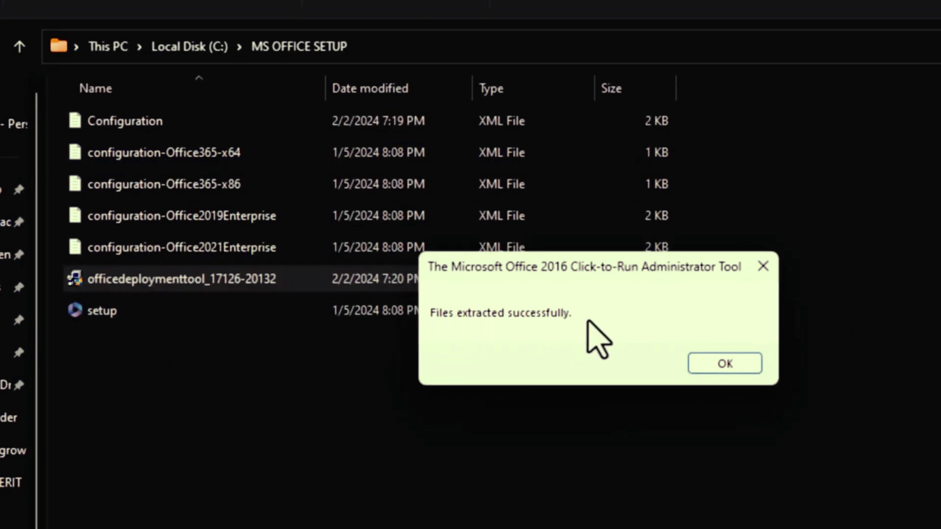
{"action": "left_click", "coordinate": [723, 365]}
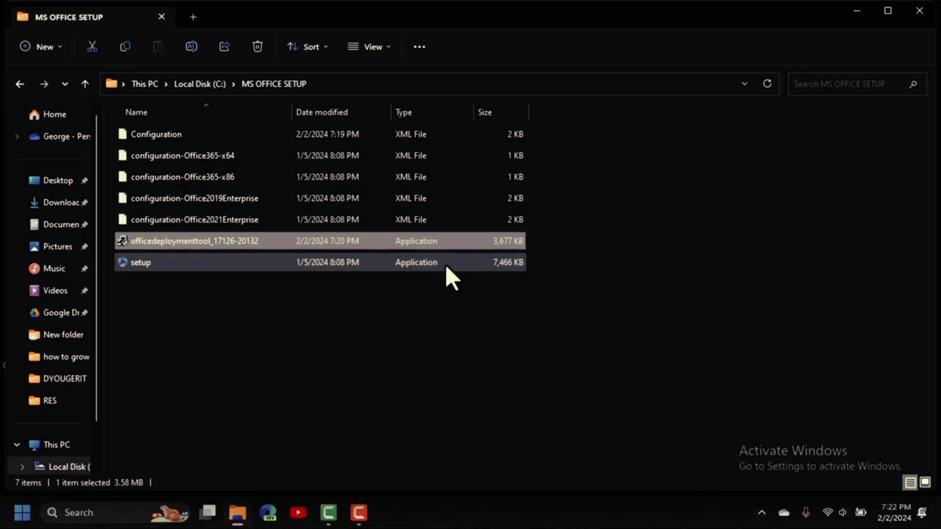
Step: Launch Command Prompt by running cmd from the Start menu's Run dialog
{"action": "left_click", "coordinate": [589, 360]}
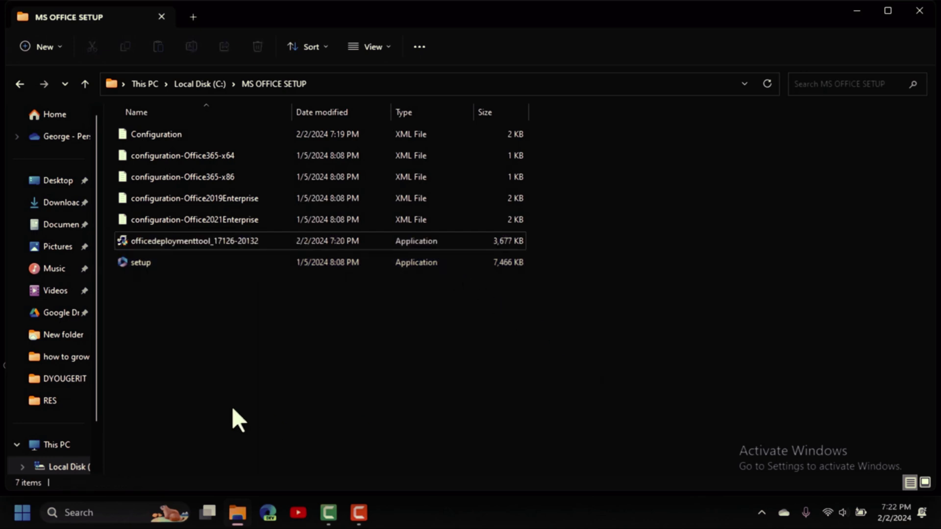
{"action": "right_click", "coordinate": [13, 526]}
{"action": "left_click", "coordinate": [78, 429]}
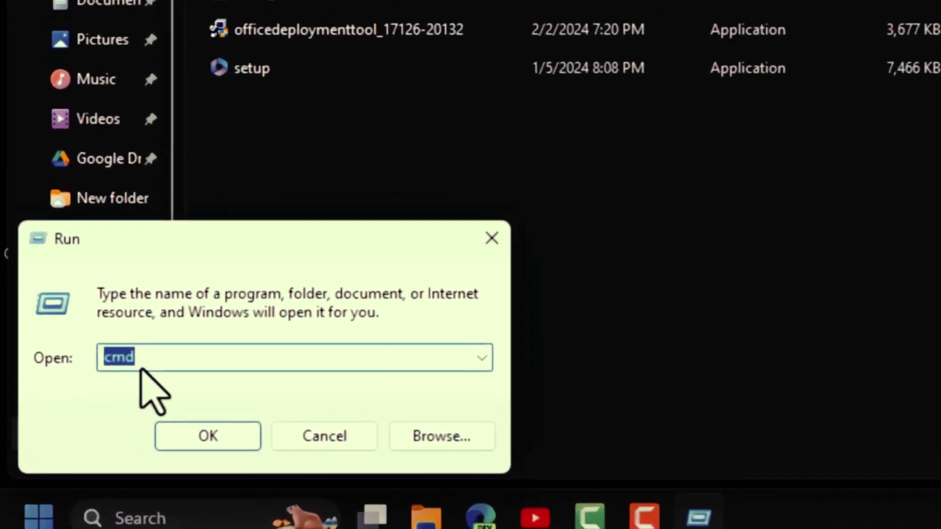
{"action": "left_click", "coordinate": [141, 369]}
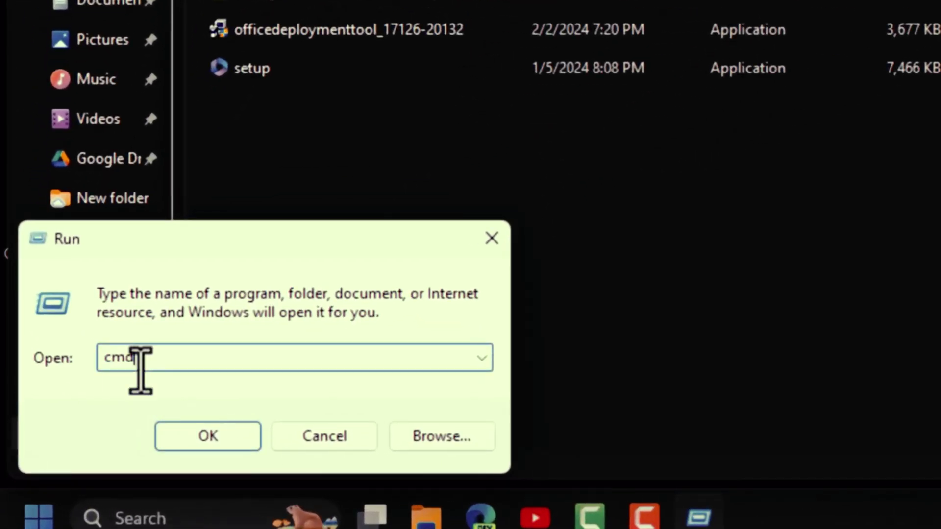
{"action": "left_click_drag", "start_coordinate": [139, 357], "coordinate": [116, 357]}
{"action": "left_click", "coordinate": [198, 436]}
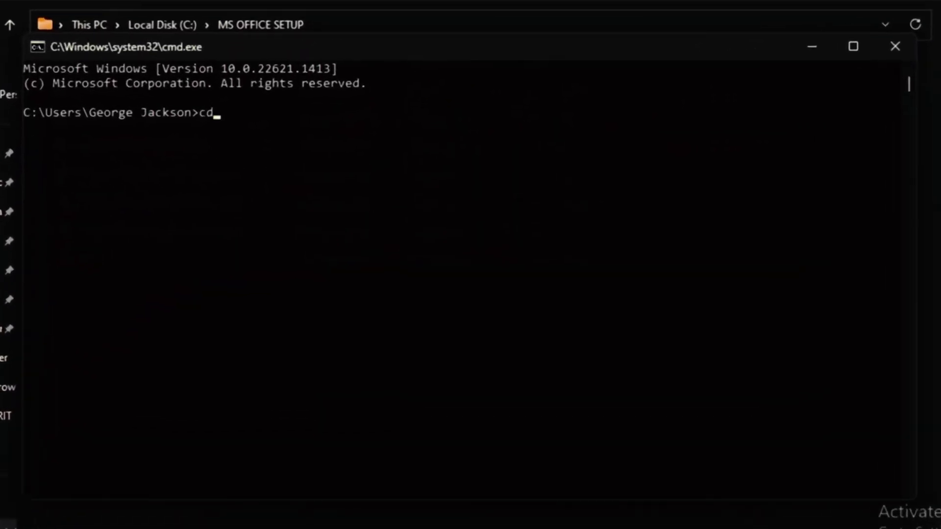
Step: Change the working folder to the drive root, then to C:\MS OFFICE SETUP
{"action": "type", "text": "\\"}
{"action": "key", "text": "Return"}
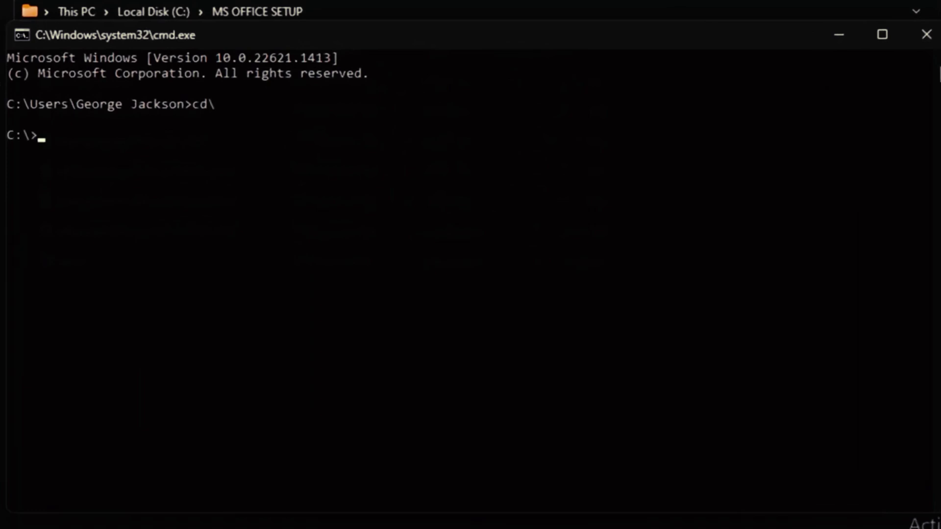
{"action": "type", "text": "cd C:\\"}
{"action": "type", "text": "MS OFFICE SETUP"}
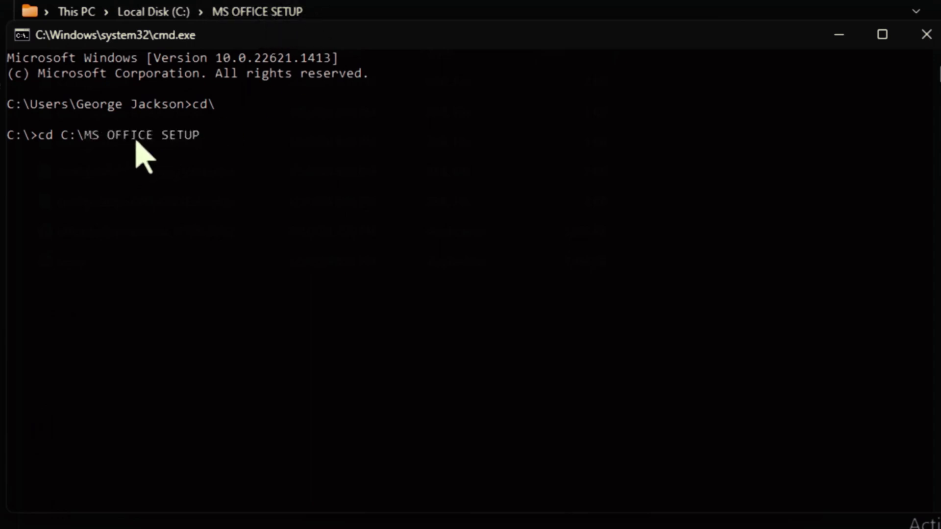
{"action": "key", "text": "Return"}
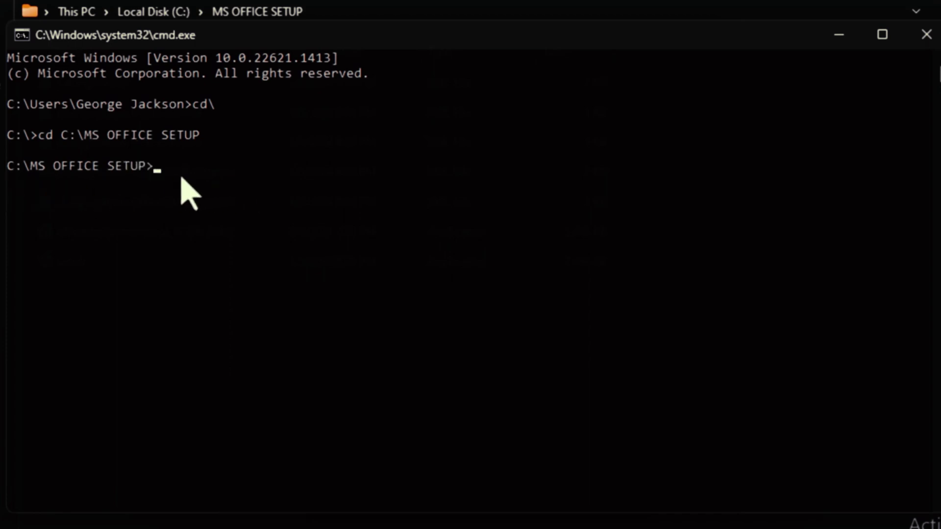
Step: Enter 'setup.exe /configure Configuration.xml', copy it, and run it to install Office
{"action": "type", "text": "setup.exe "}
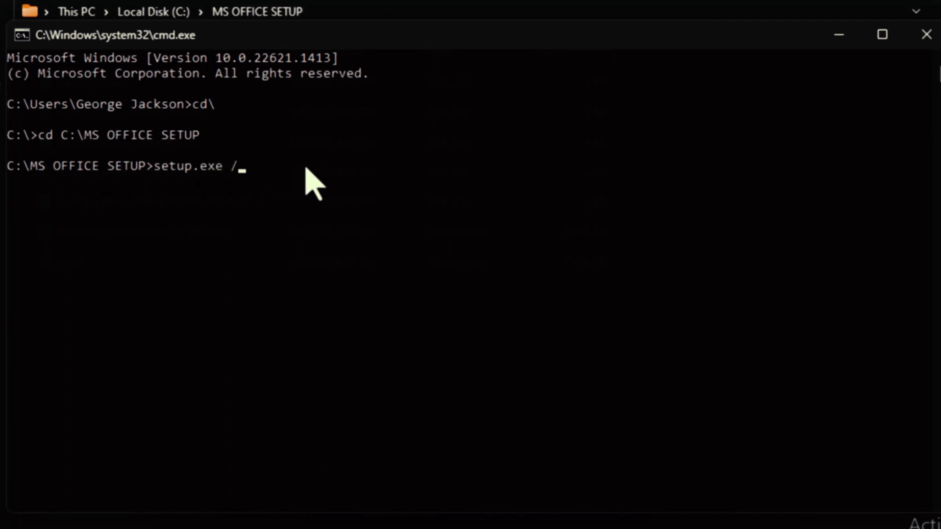
{"action": "type", "text": "/configure Configura"}
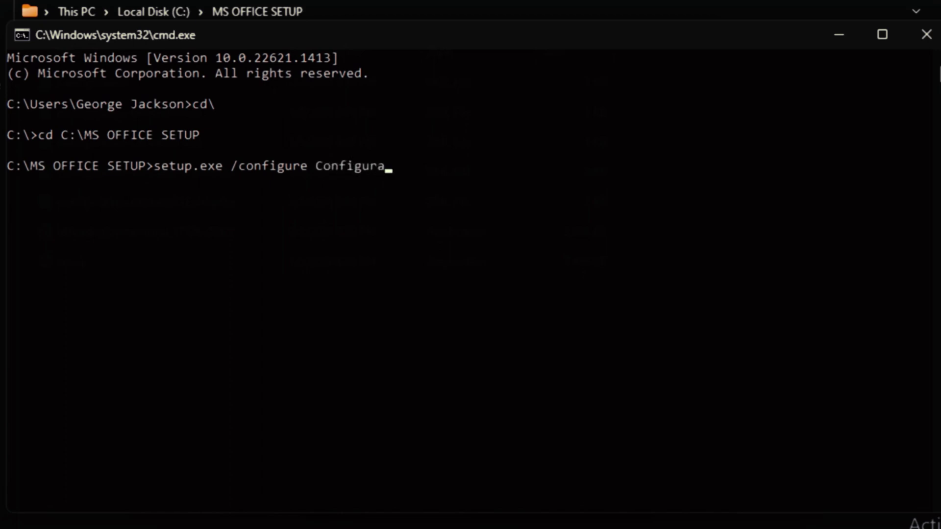
{"action": "type", "text": "tion.xml"}
{"action": "left_click", "coordinate": [195, 196]}
{"action": "left_click_drag", "start_coordinate": [153, 165], "coordinate": [443, 169]}
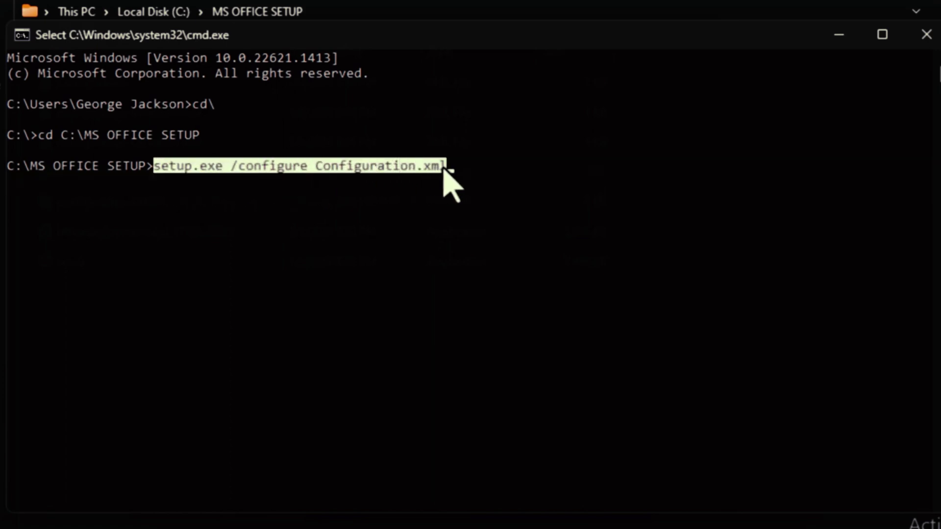
{"action": "key", "text": "ctrl+c"}
{"action": "key", "text": "Return"}
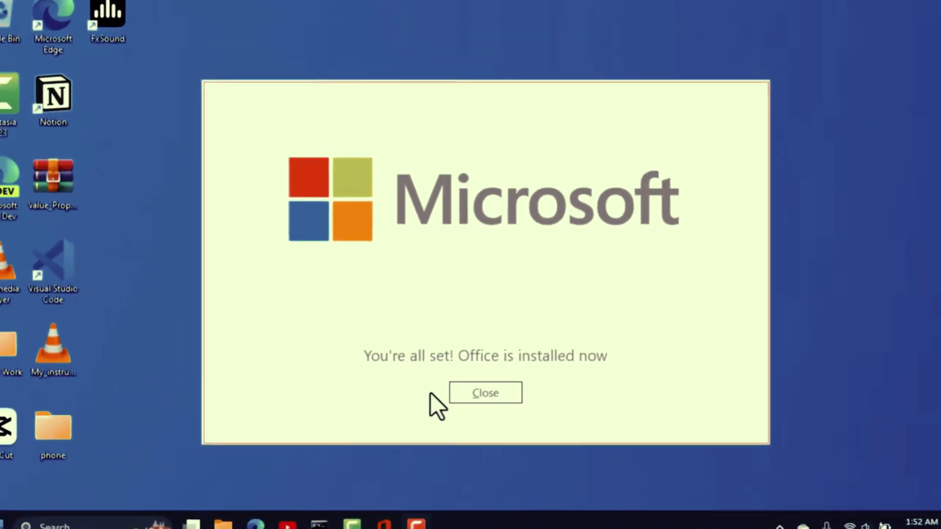
Step: Close the Office installed message, then start Word from All apps with a blank document
{"action": "left_click", "coordinate": [459, 392]}
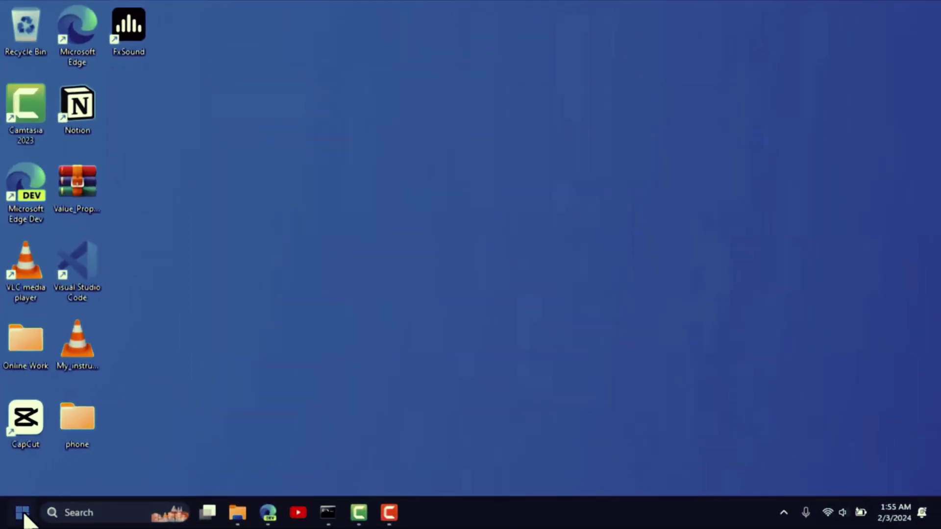
{"action": "left_click", "coordinate": [22, 514]}
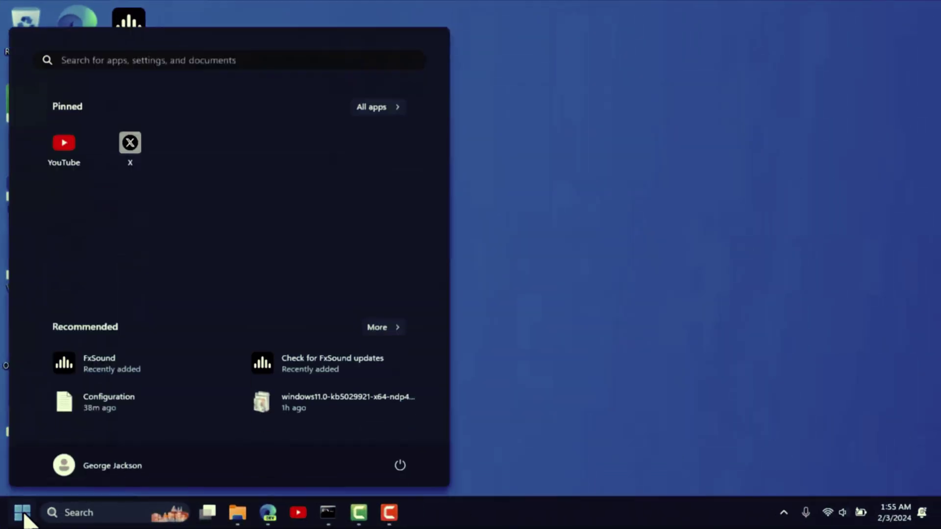
{"action": "left_click", "coordinate": [370, 108]}
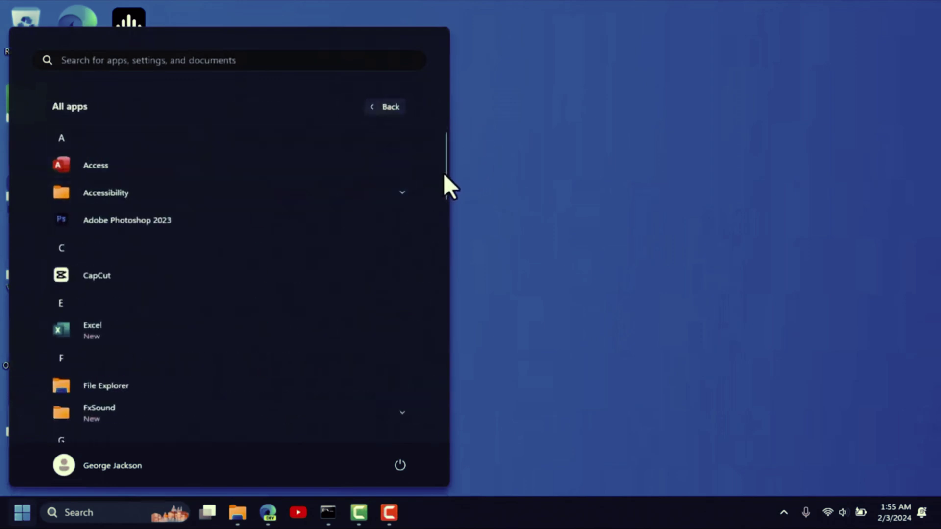
{"action": "left_click_drag", "start_coordinate": [443, 172], "coordinate": [446, 402]}
{"action": "left_click", "coordinate": [98, 301]}
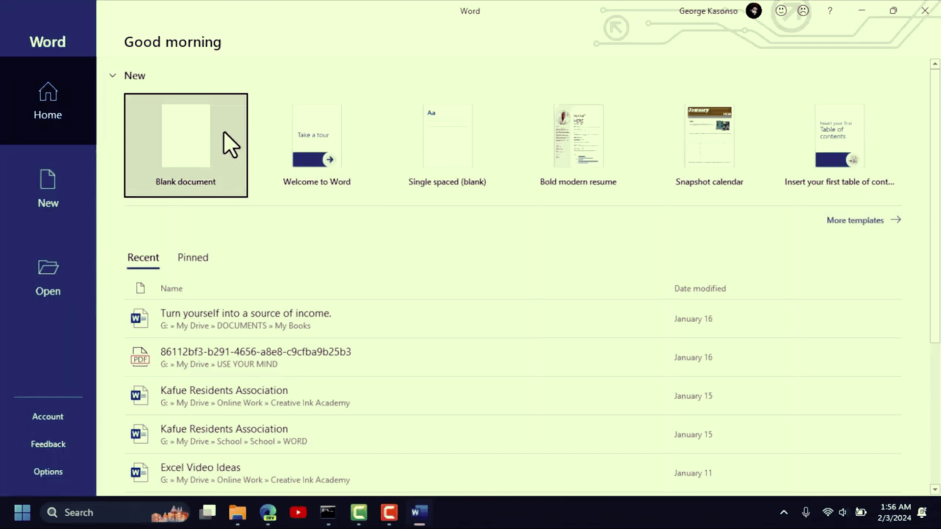
{"action": "left_click", "coordinate": [212, 131]}
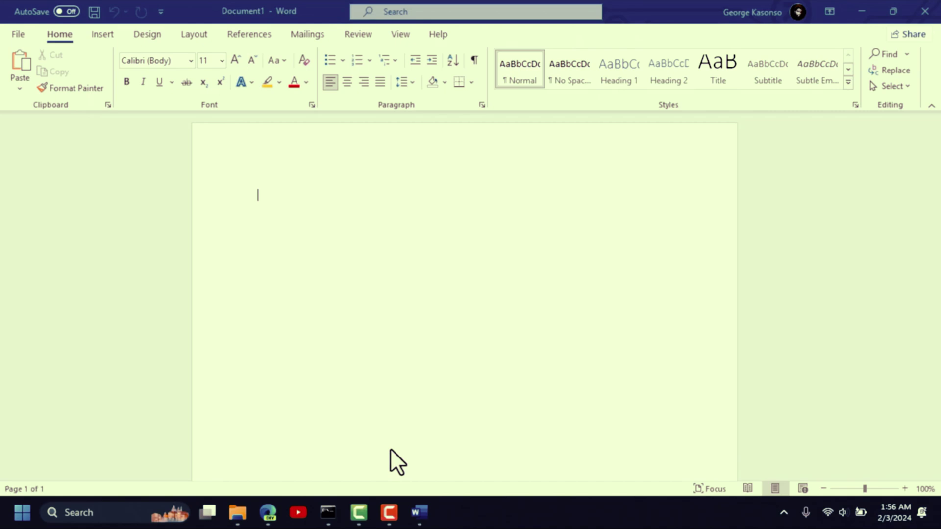
Step: Close Command Prompt and permanently delete the ms folder from Local Disk (C:)
{"action": "left_click", "coordinate": [329, 514]}
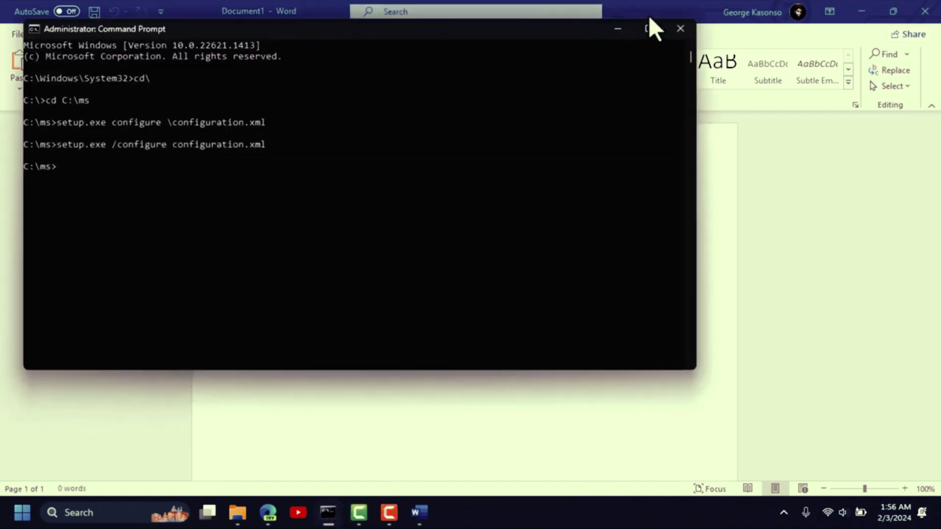
{"action": "left_click", "coordinate": [681, 28]}
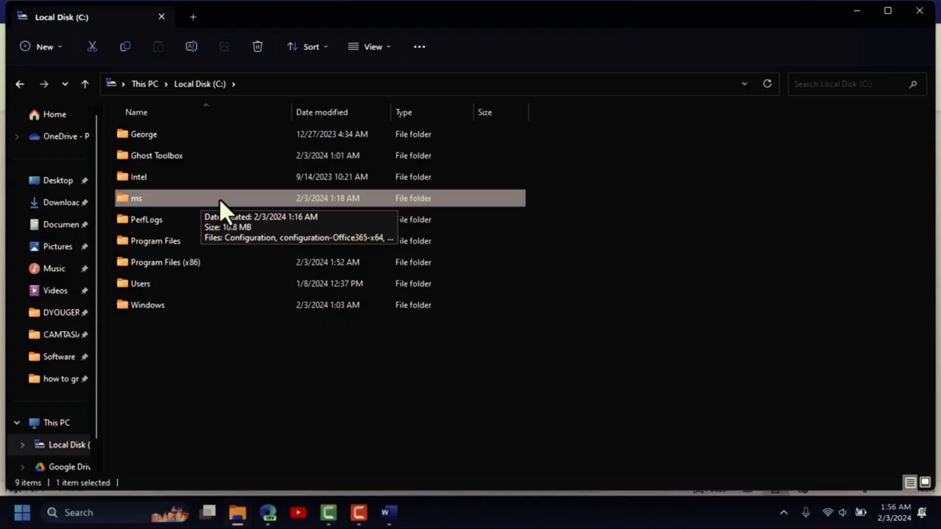
{"action": "key", "text": "shift+Delete"}
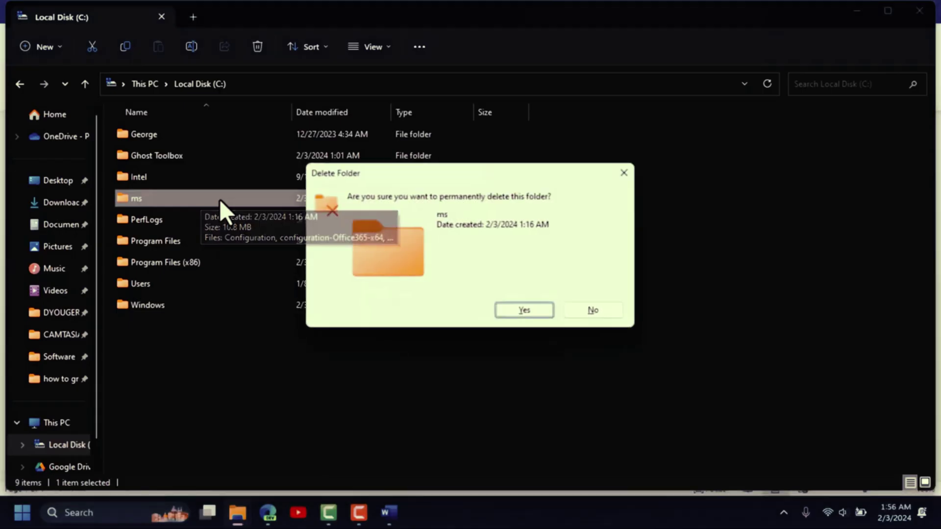
{"action": "key", "text": "Return"}
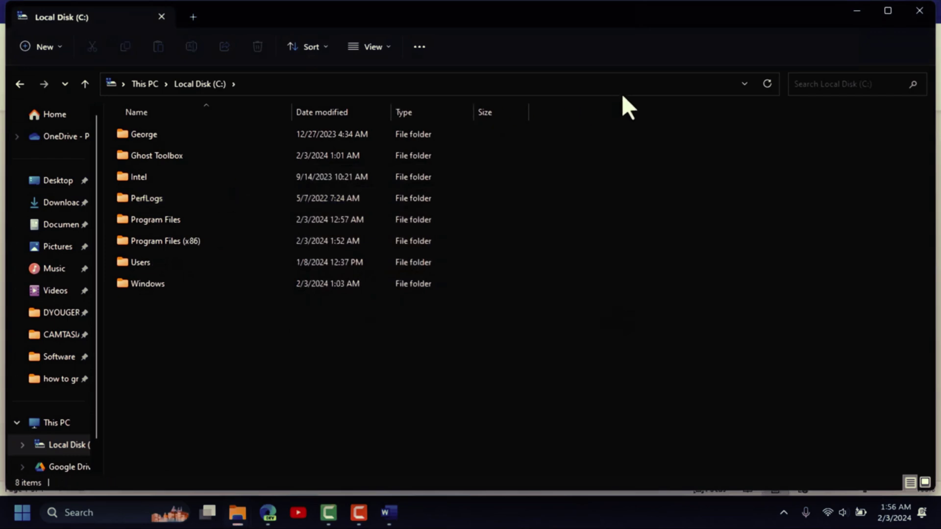
Step: Close File Explorer and Word, then refresh the desktop
{"action": "left_click", "coordinate": [915, 16]}
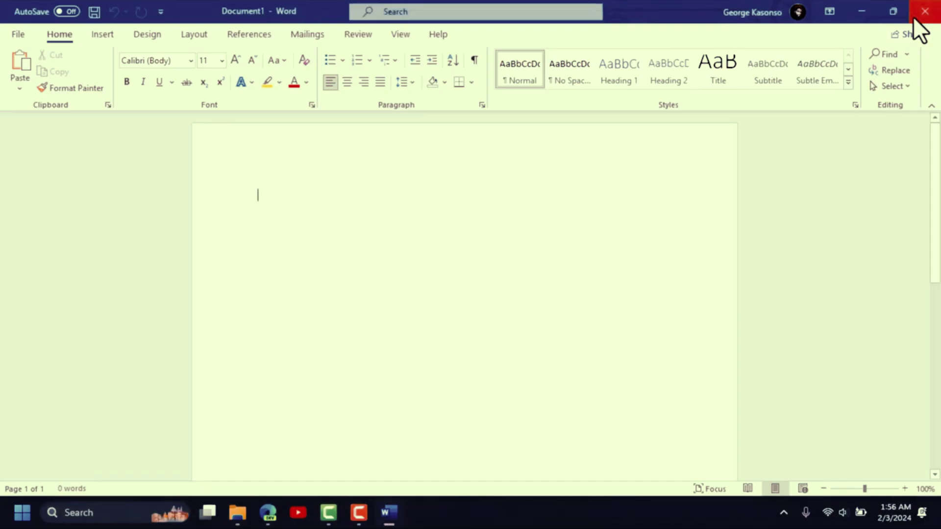
{"action": "left_click", "coordinate": [926, 15]}
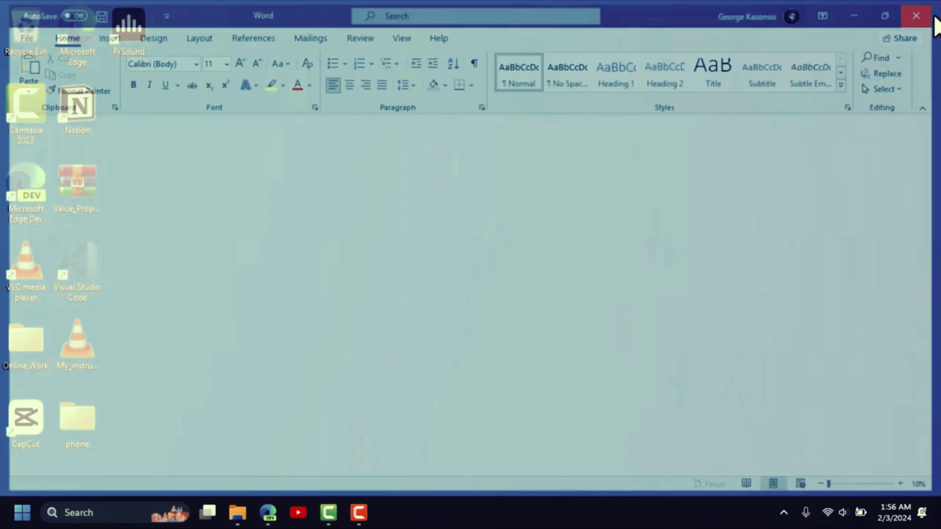
{"action": "right_click", "coordinate": [277, 155]}
{"action": "left_click", "coordinate": [349, 210]}
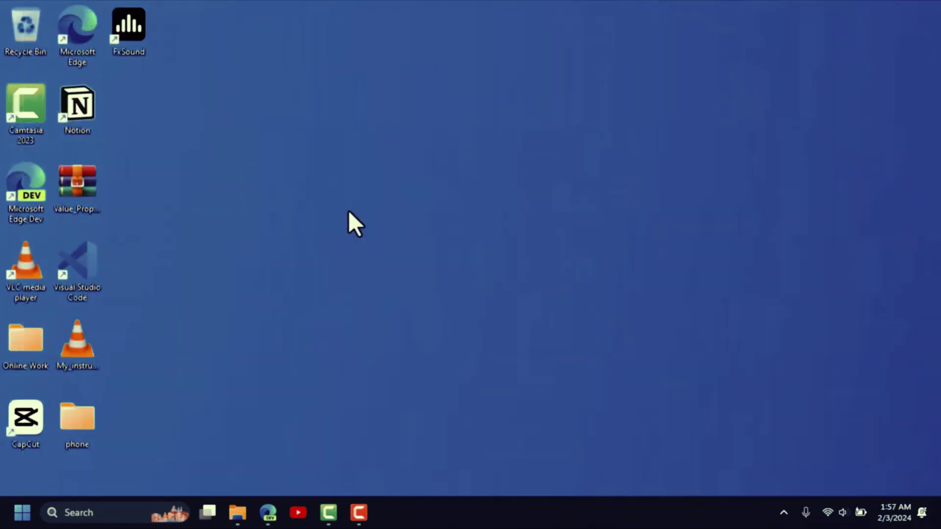